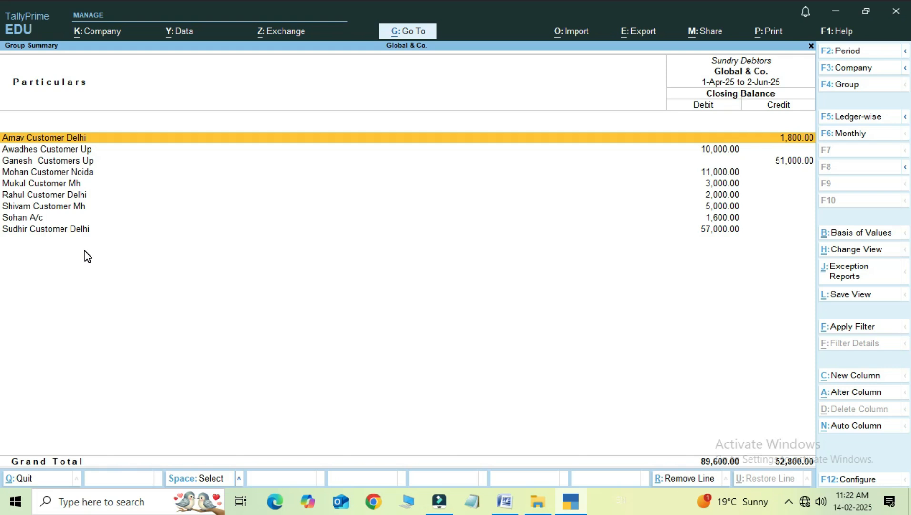
- Leave the Sundry Debtors group summary and return to the Gateway of Tally
key("F4")
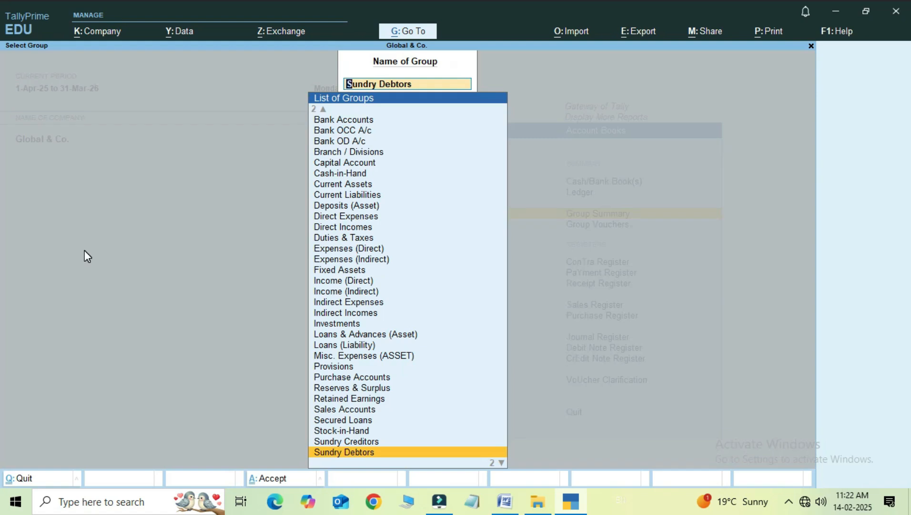
key("Escape")
key("Escape")
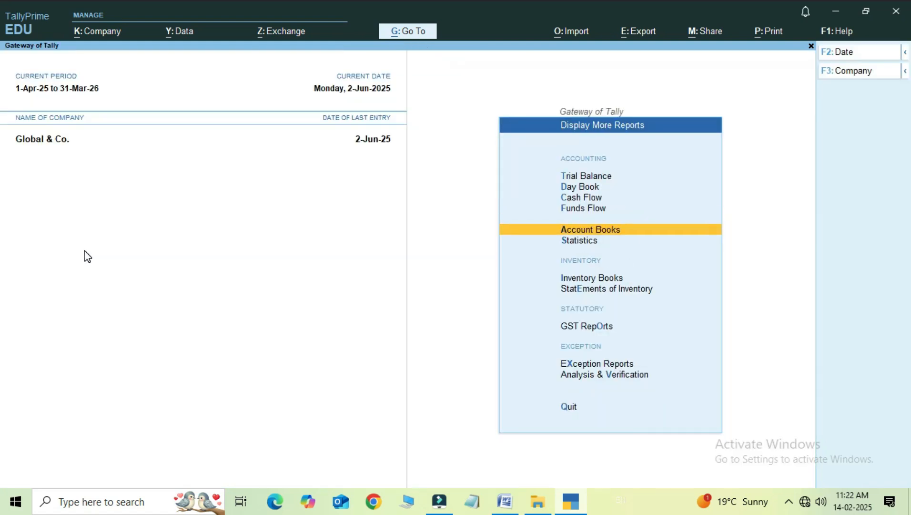
key("Escape")
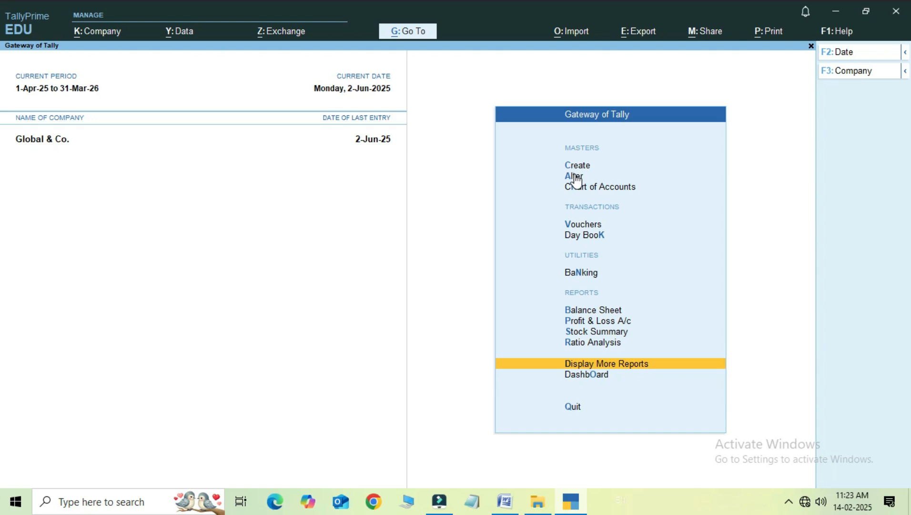
- Display the list of groups in the Chart of Accounts
key("Up")
key("Up")
key("Up")
key("Up")
key("Up")
key("Up")
key("Up")
key("Up")
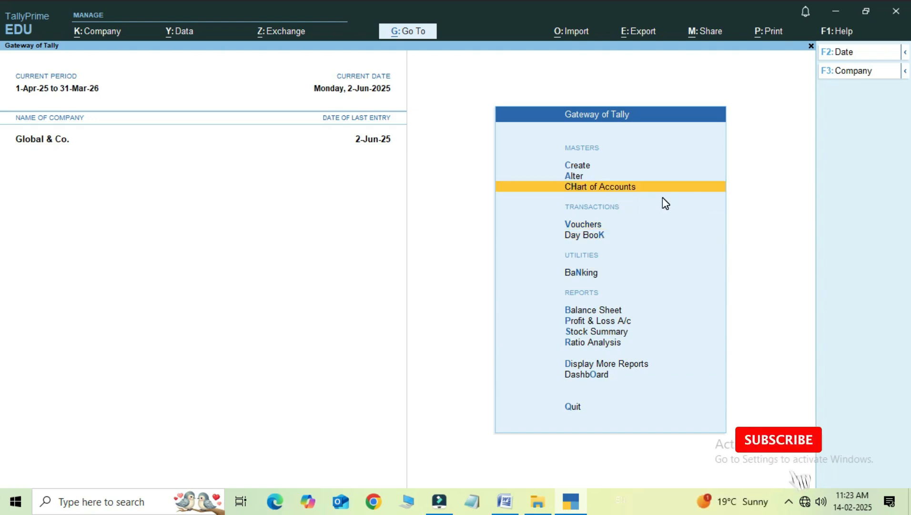
key("Return")
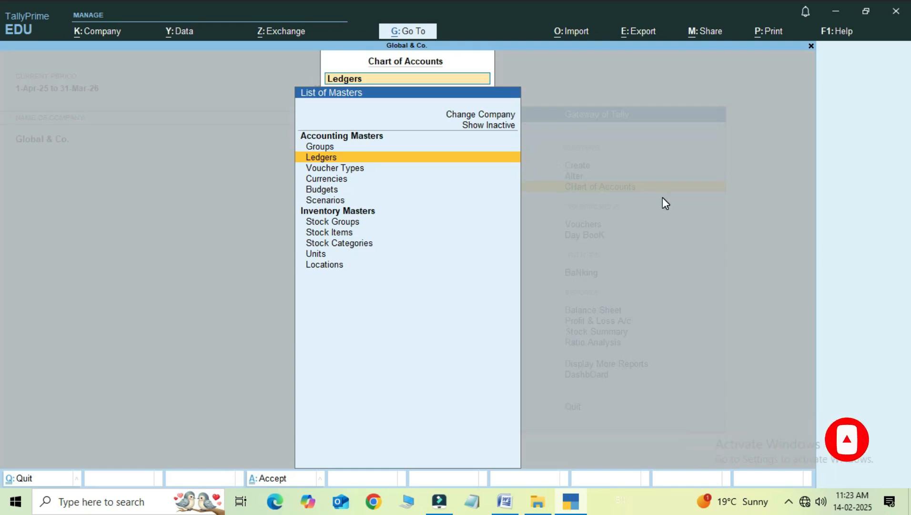
key("Up")
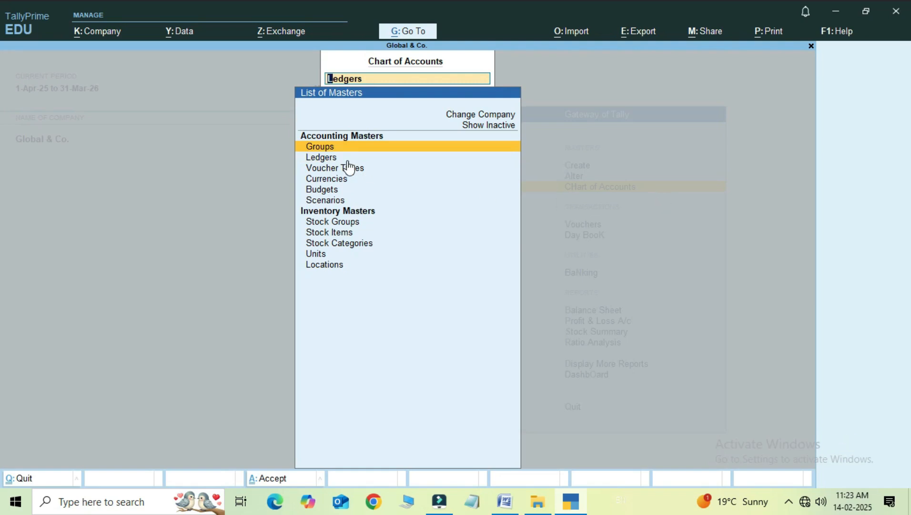
key("Return")
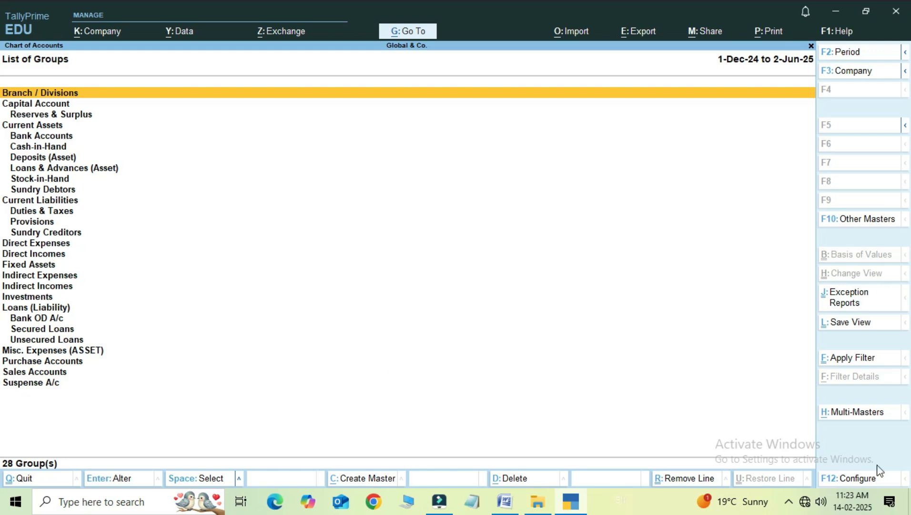
- Start creating multiple groups at once with Sundry Debtors as their parent group
left_click(852, 415)
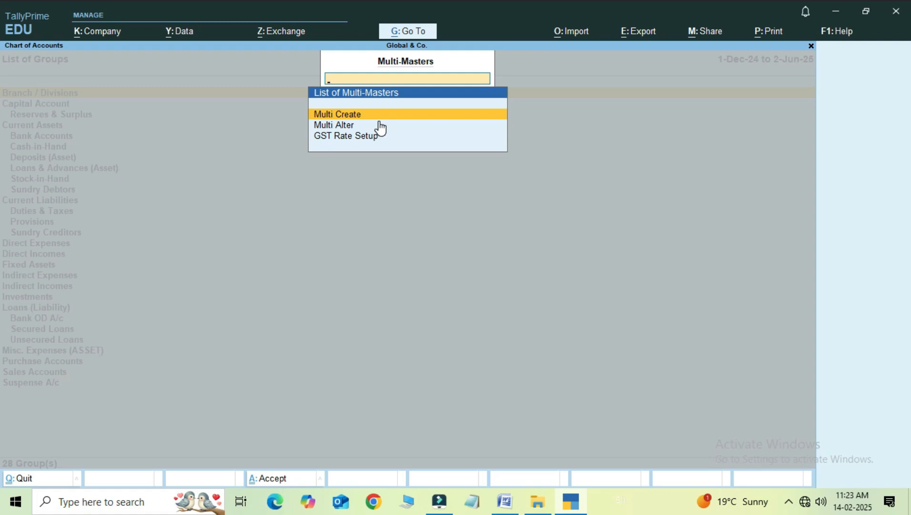
key("Return")
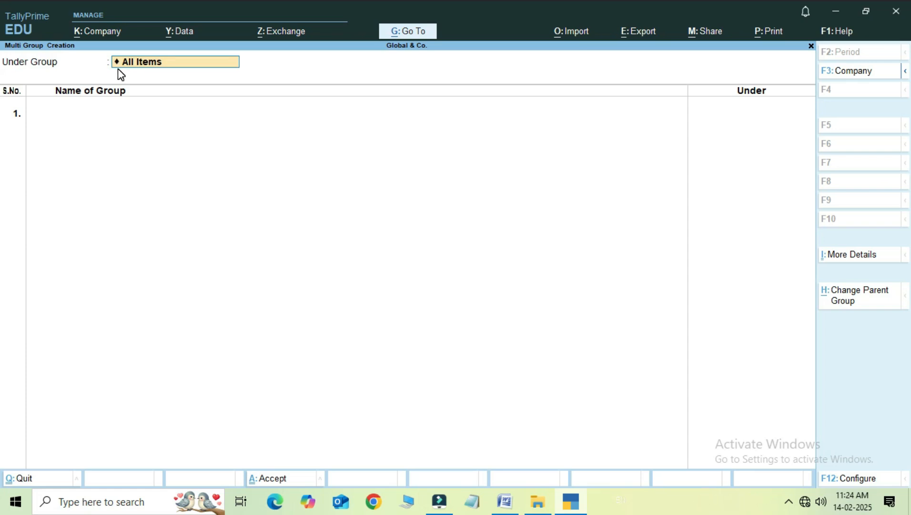
key("BackSpace")
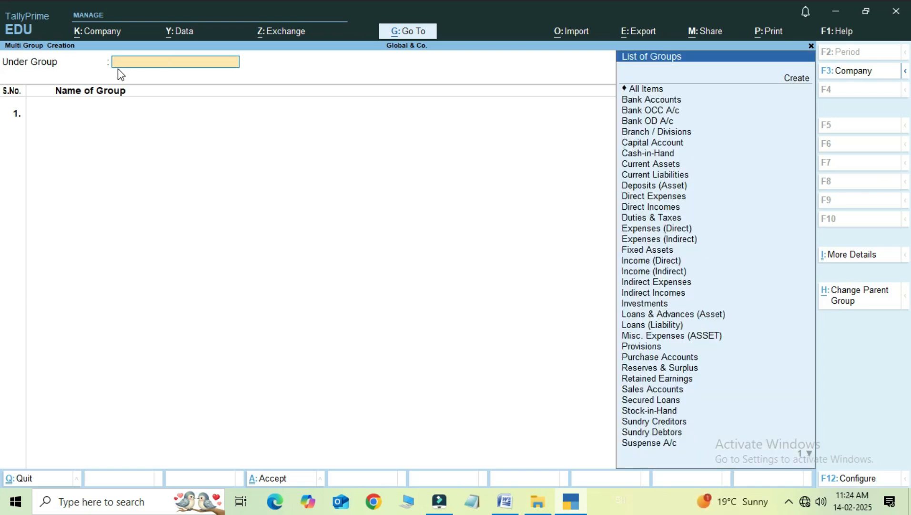
type("Su")
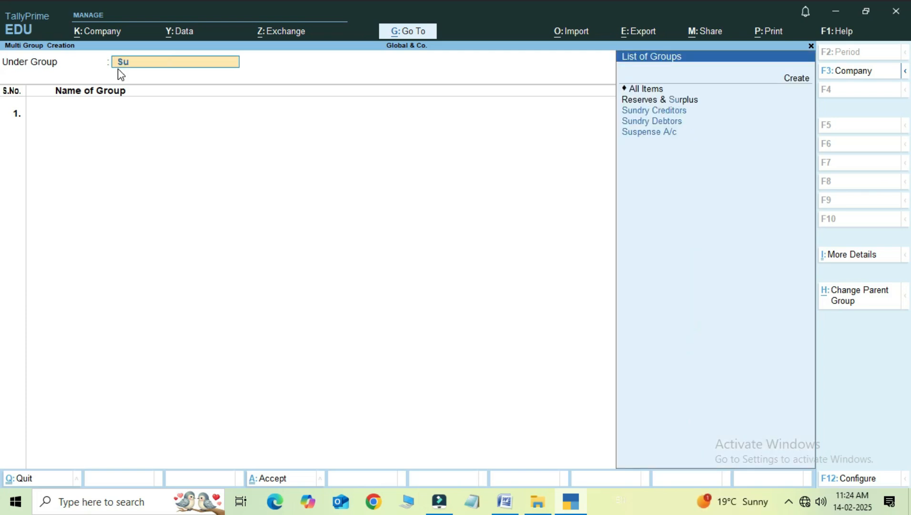
key("Down")
key("Down")
key("Return")
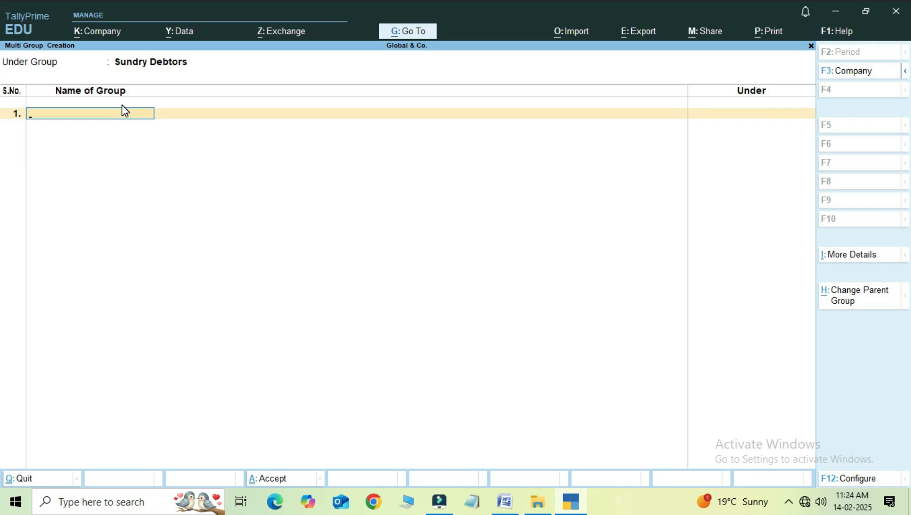
- Enter Customer Up and Customer Delhi as the first two new group names
type("Up")
key("BackSpace")
key("BackSpace")
type("Customer Up")
key("Return")
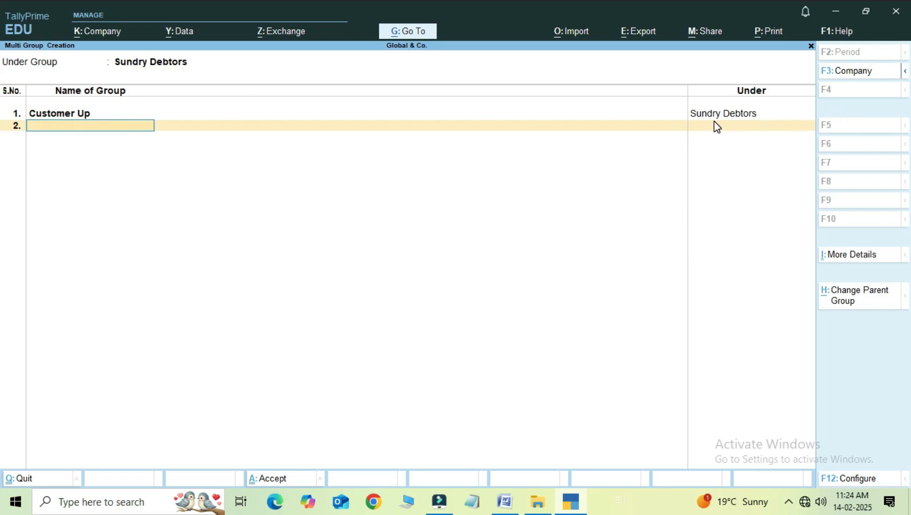
type("Customer Delhi")
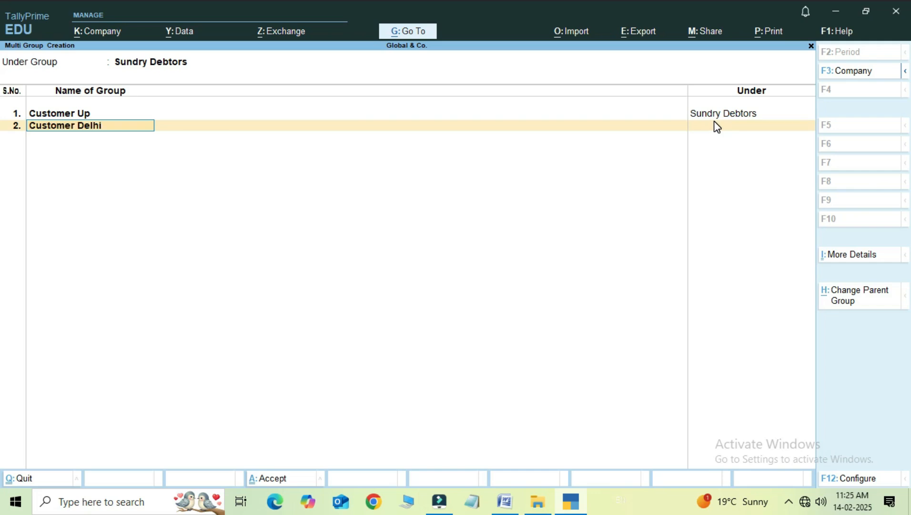
key("Return")
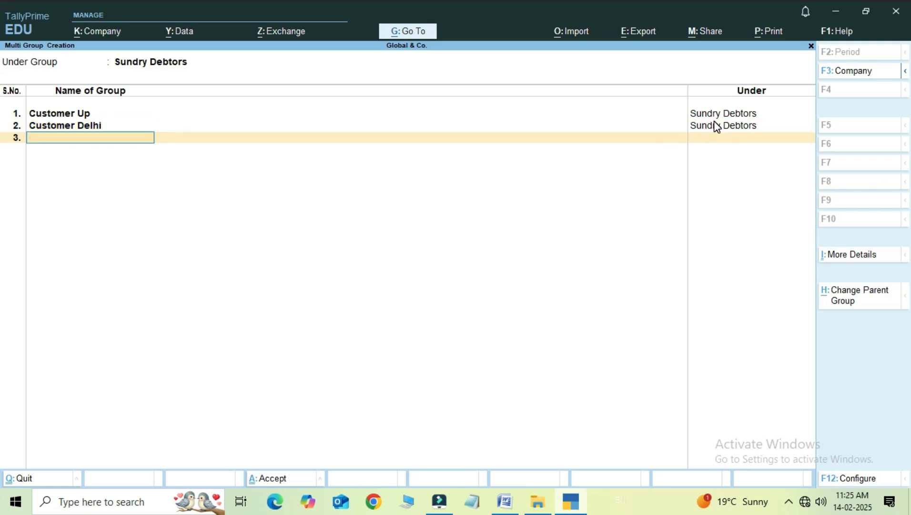
- Enter Custoner Mh as the third new group name and save all the groups
type("Su")
key("BackSpace")
key("BackSpace")
type("Custoner")
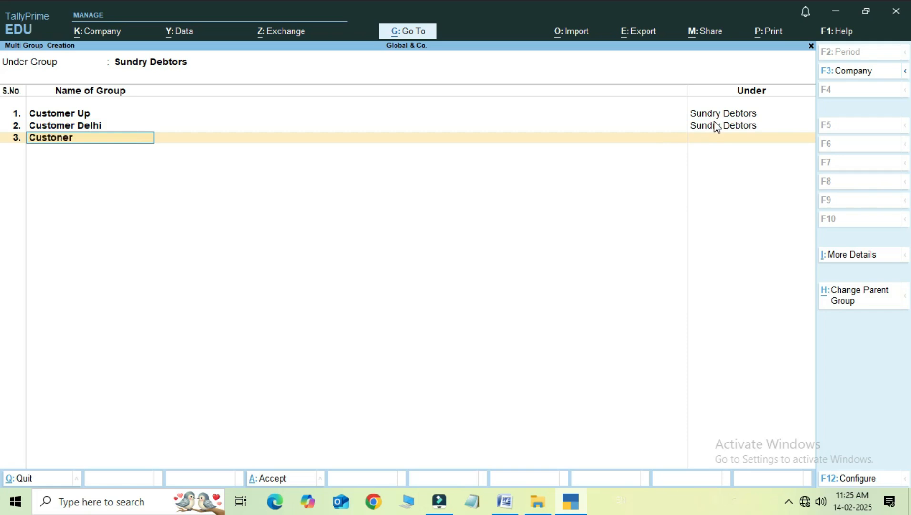
type(" Mh")
key("Return")
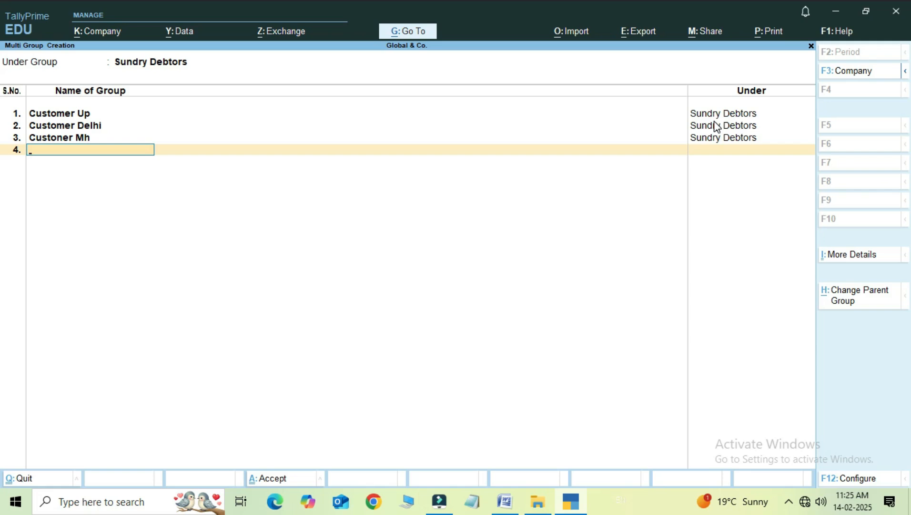
key("Return")
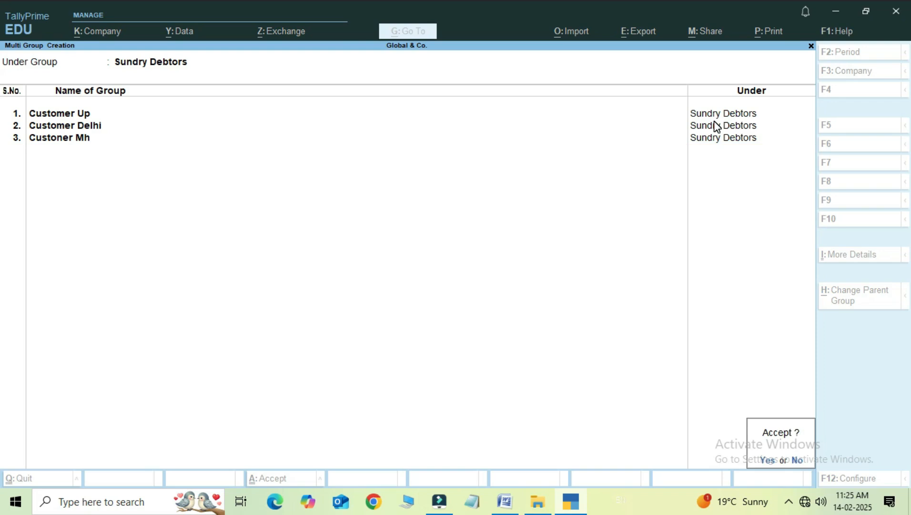
key("Return")
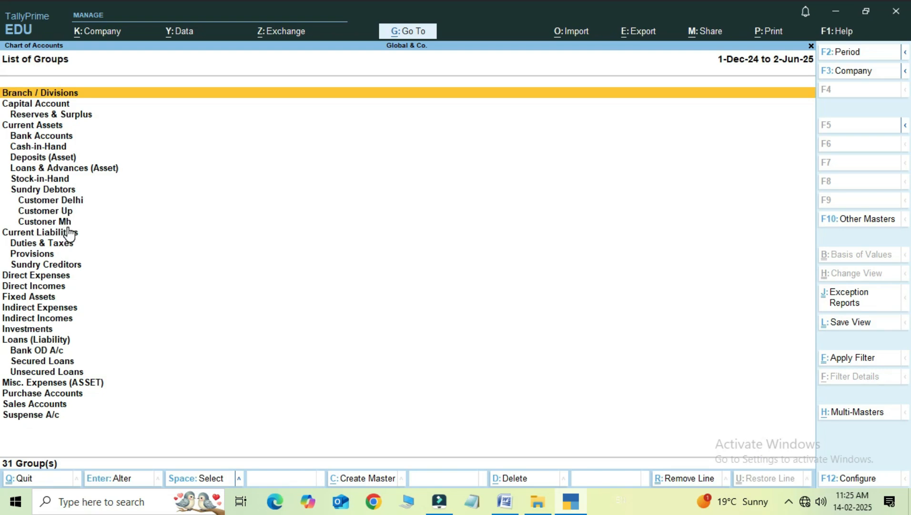
- Leave the list of groups and display the list of ledgers in the Chart of Accounts
key("Escape")
key("Escape")
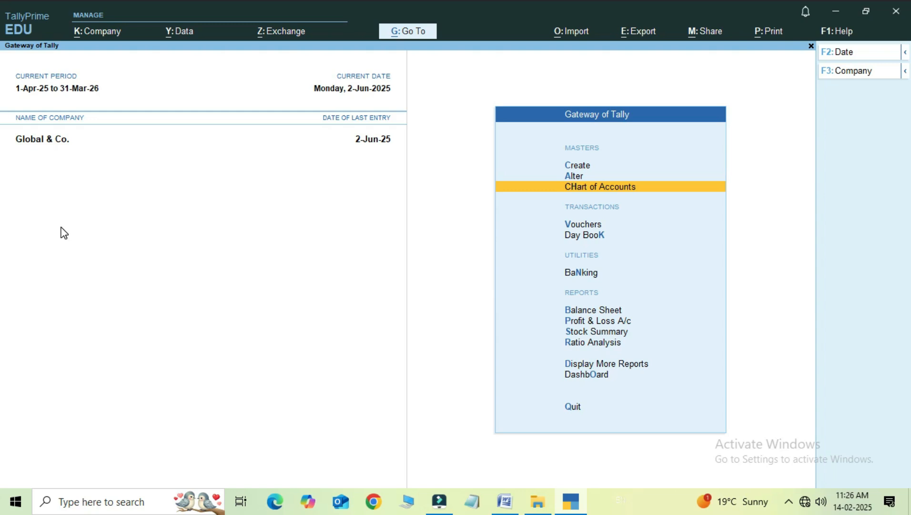
key("Return")
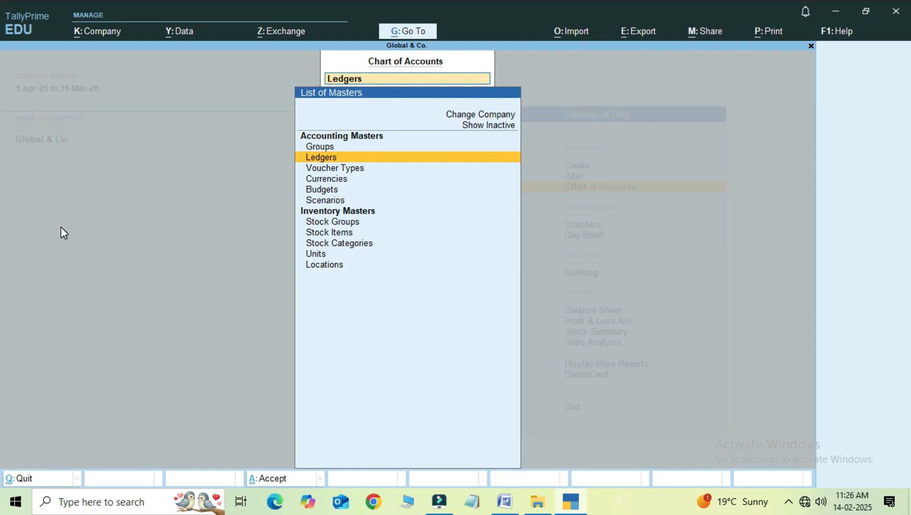
key("Return")
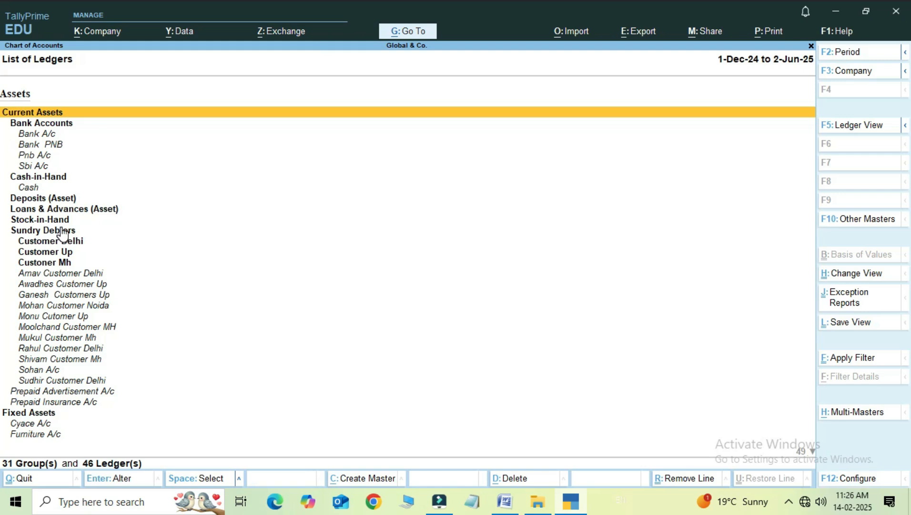
- Start altering multiple ledgers at once for the Sundry Debtors group
left_click(848, 414)
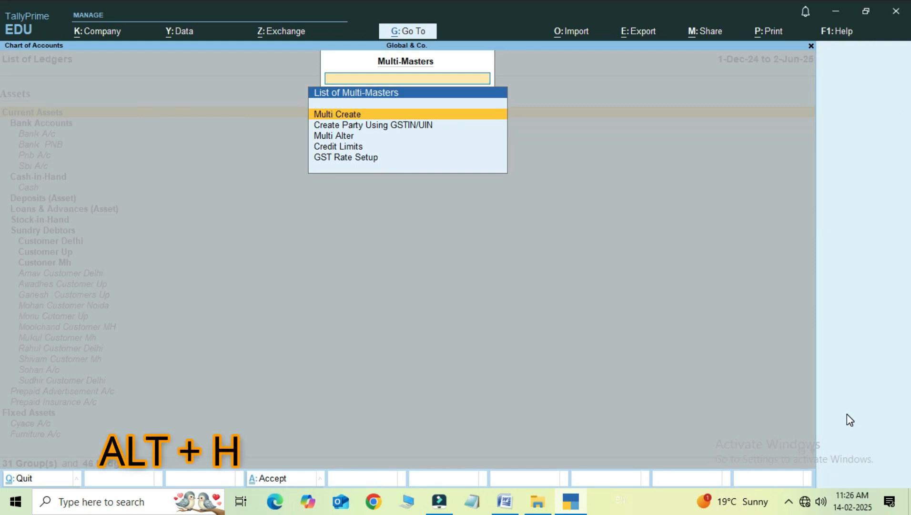
key("Down")
key("Down")
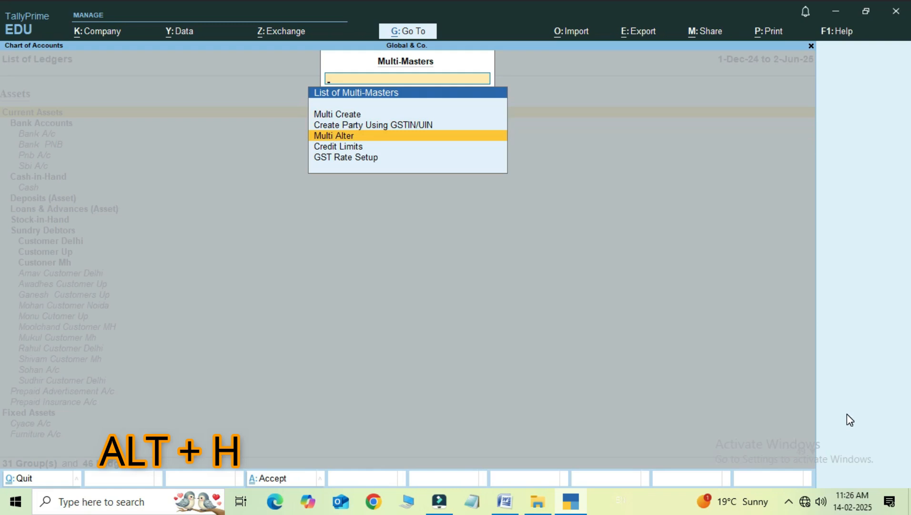
key("Return")
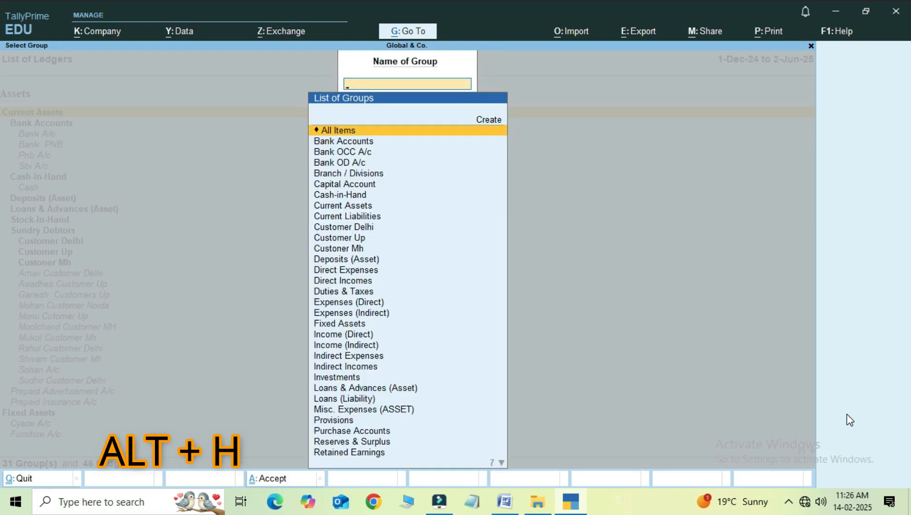
type("S")
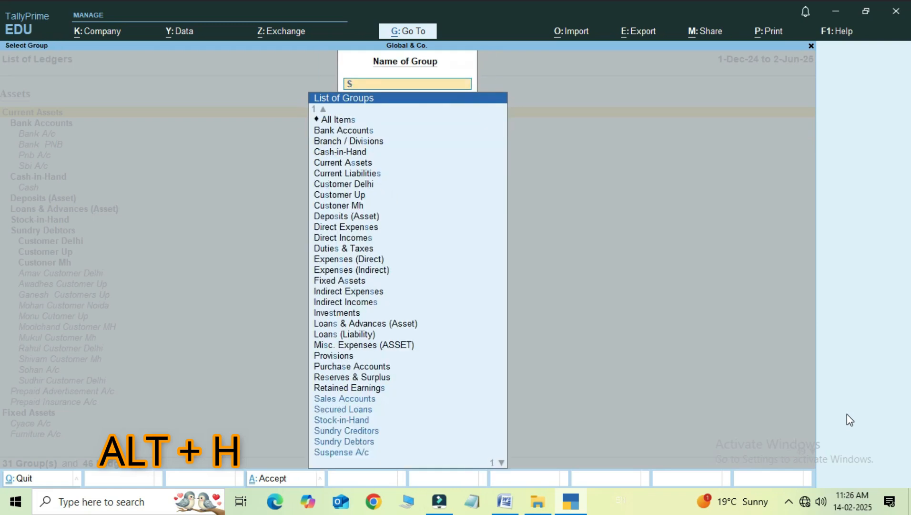
type("u")
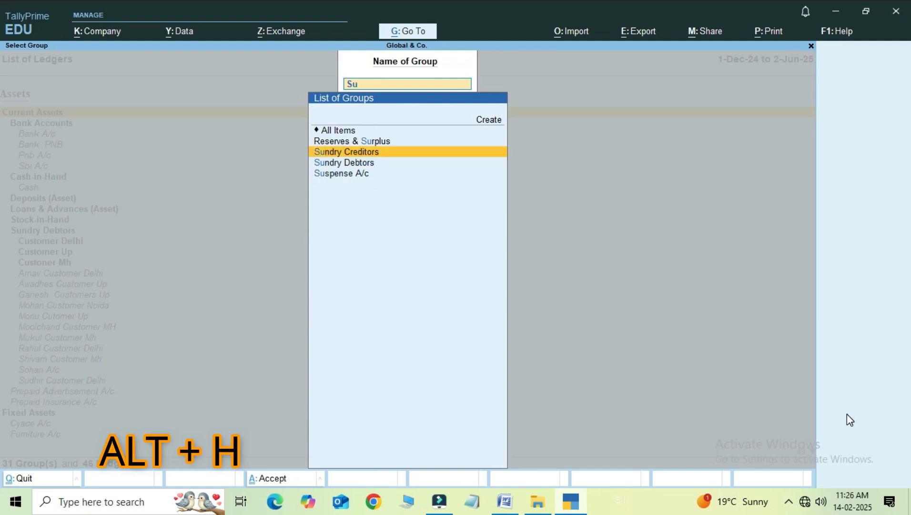
key("Down")
key("Return")
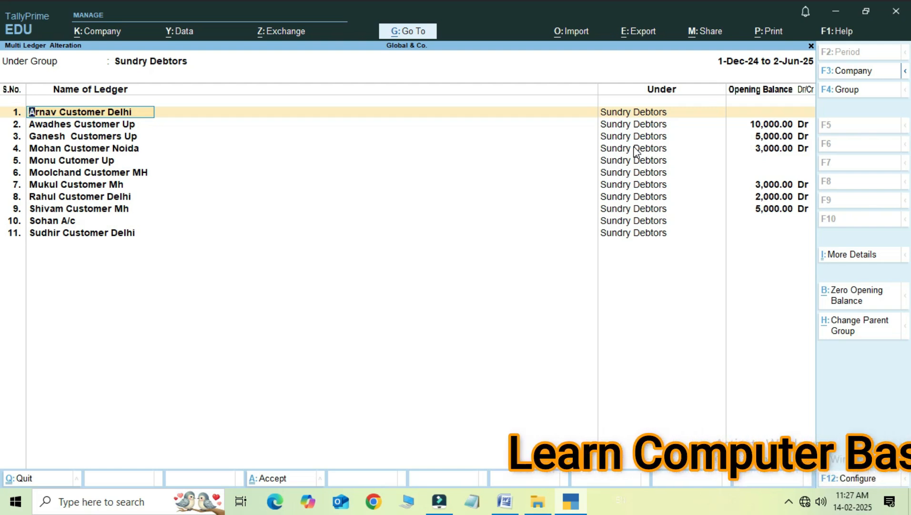
- Move the first ledger, a Delhi customer, under the Customer Delhi group, leaving its opening balance empty
key("Return")
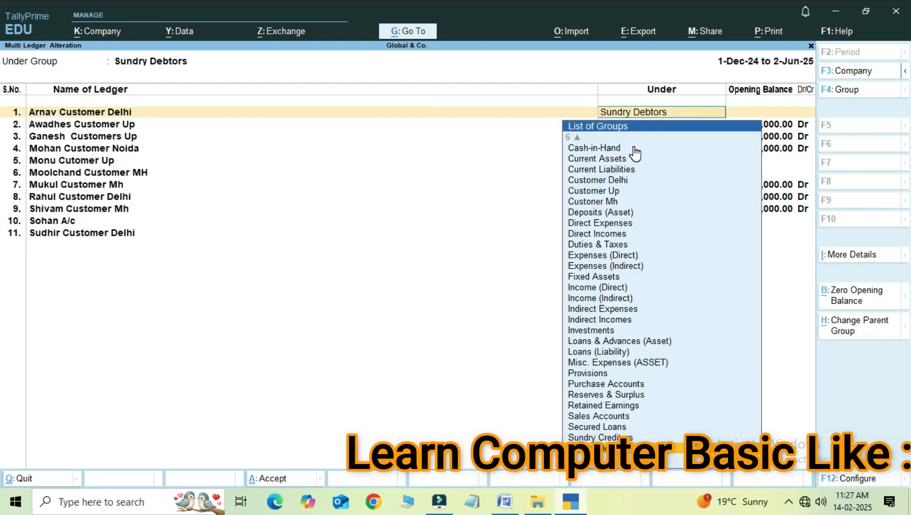
key("Up")
key("Up")
key("Up")
key("Up")
key("Up")
key("Up")
key("Up")
key("Up")
key("Up")
key("Up")
key("Up")
key("Up")
key("Up")
key("Up")
key("Up")
key("Up")
key("Up")
key("Up")
key("Up")
key("Up")
key("Up")
key("Up")
key("Up")
key("Up")
key("Up")
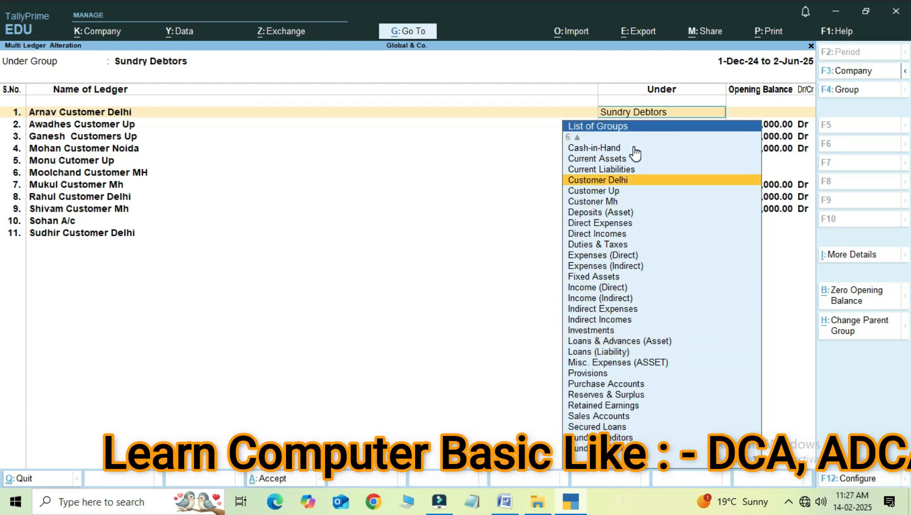
key("Return")
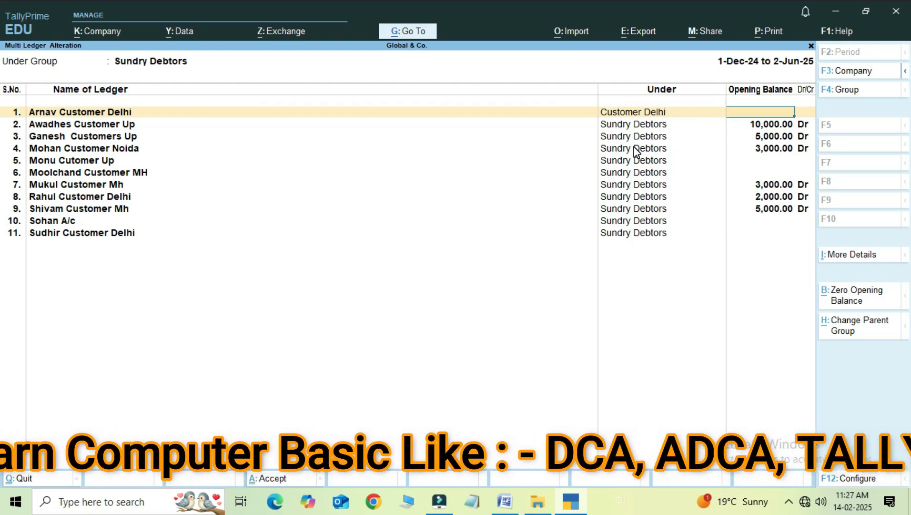
key("Return")
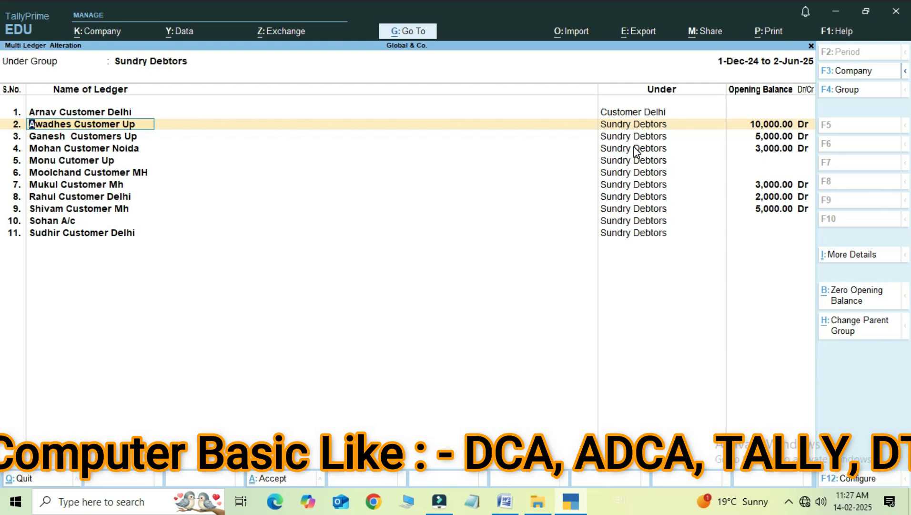
- Move the second ledger, an Up customer, under the Customer Up group, keeping its opening balance
key("Return")
key("Up")
key("Up")
key("Up")
key("Up")
key("Up")
key("Up")
key("Up")
key("Up")
key("Up")
key("Up")
key("Up")
key("Up")
key("Up")
key("Up")
key("Up")
key("Up")
key("Up")
key("Up")
key("Up")
key("Up")
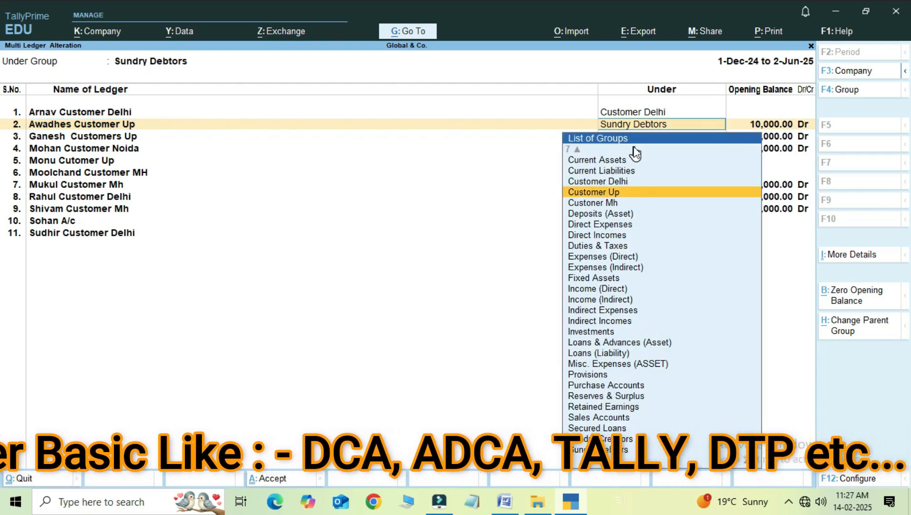
key("Return")
key("Return")
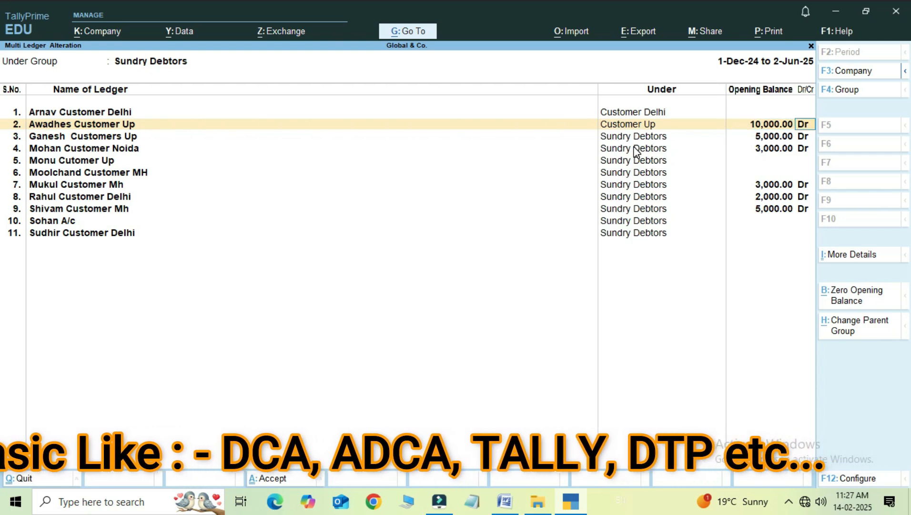
key("Return")
- Move the third ledger, an Up customer, under the Customer Up group, keeping its opening balance
key("Return")
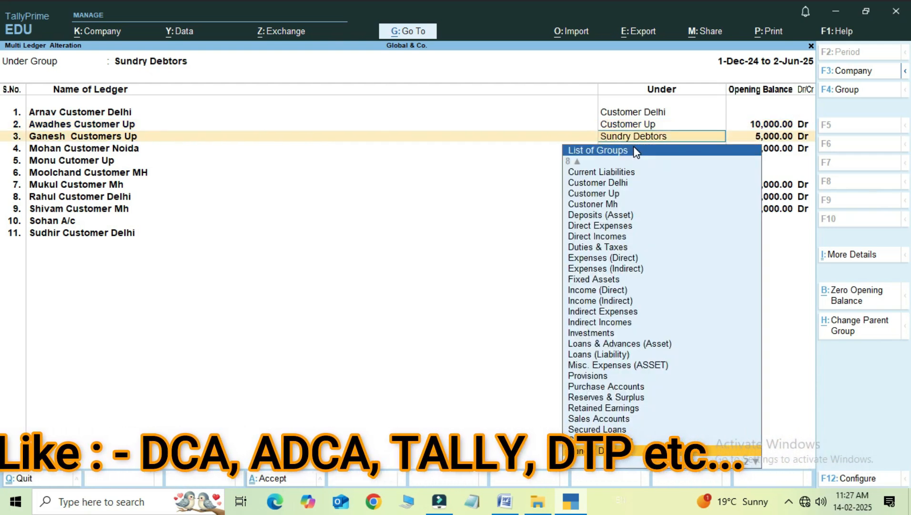
type("Cu")
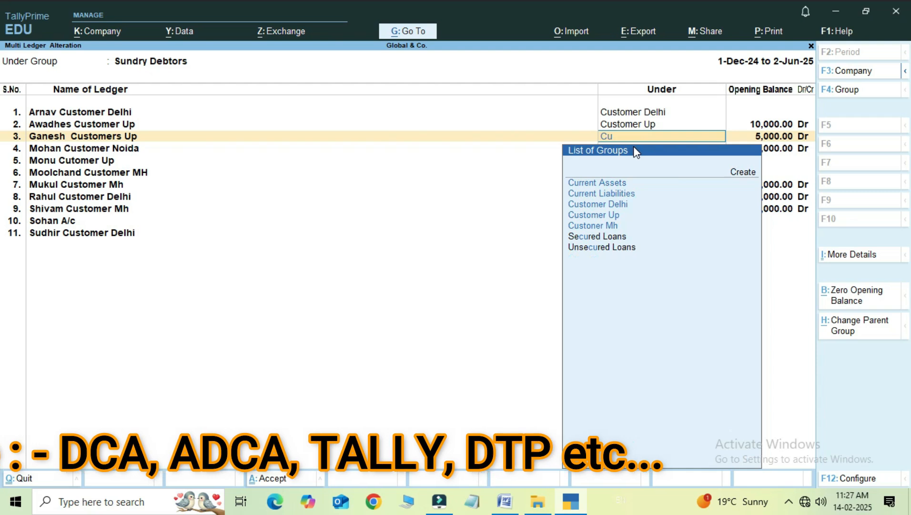
key("Down")
key("Down")
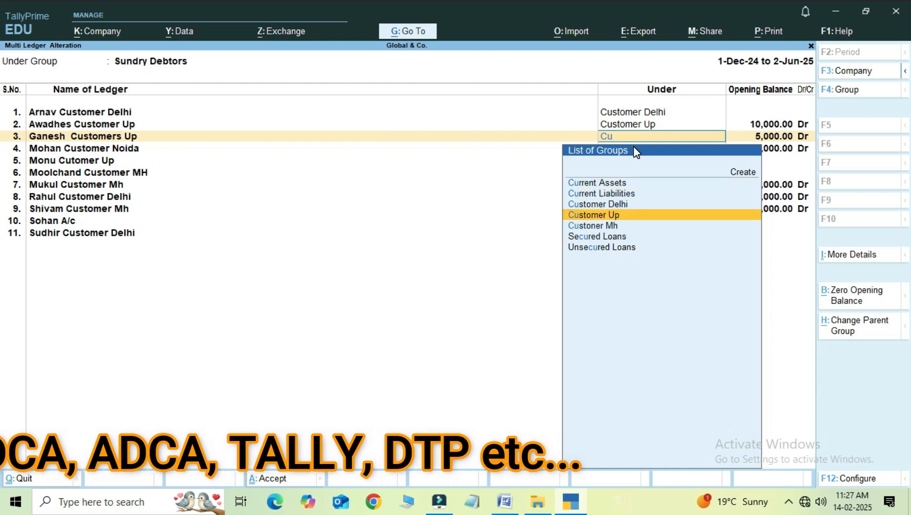
key("Return")
key("Return")
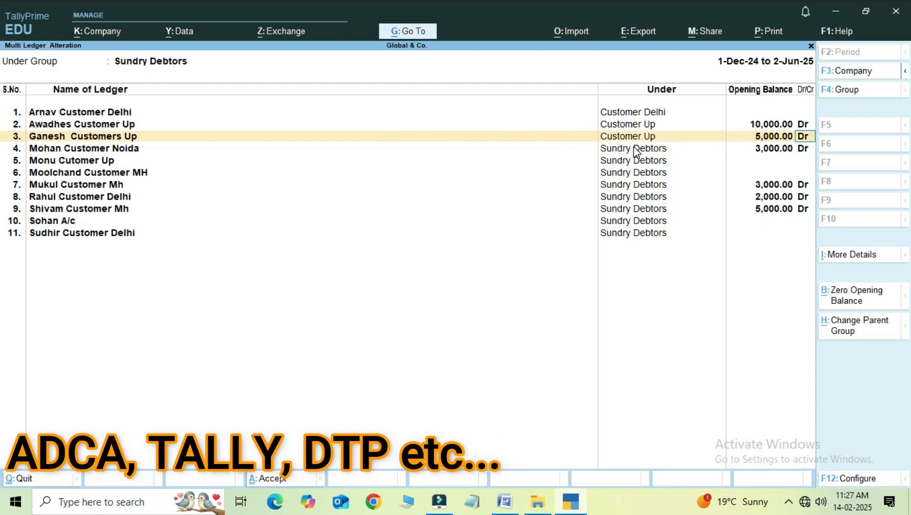
key("Return")
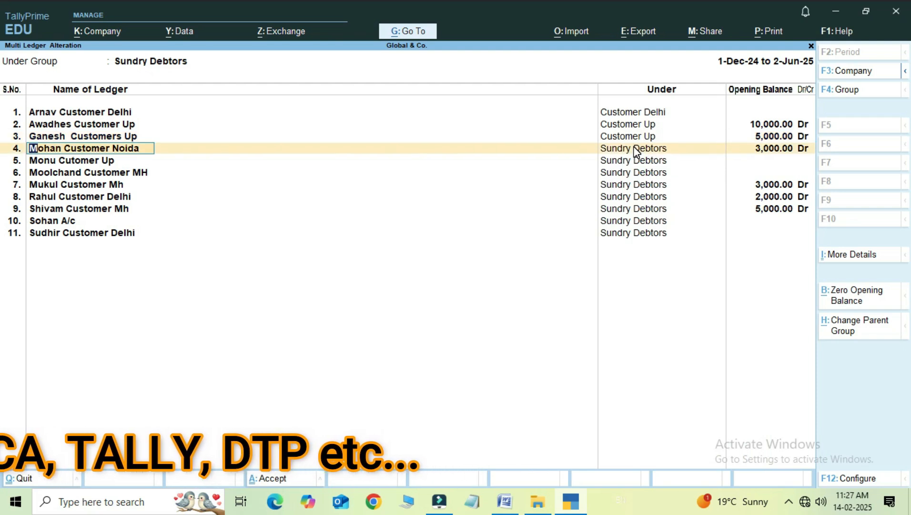
- Move the fourth ledger, a Noida customer, under the Customer Delhi group, keeping its opening balance
key("Return")
type("C")
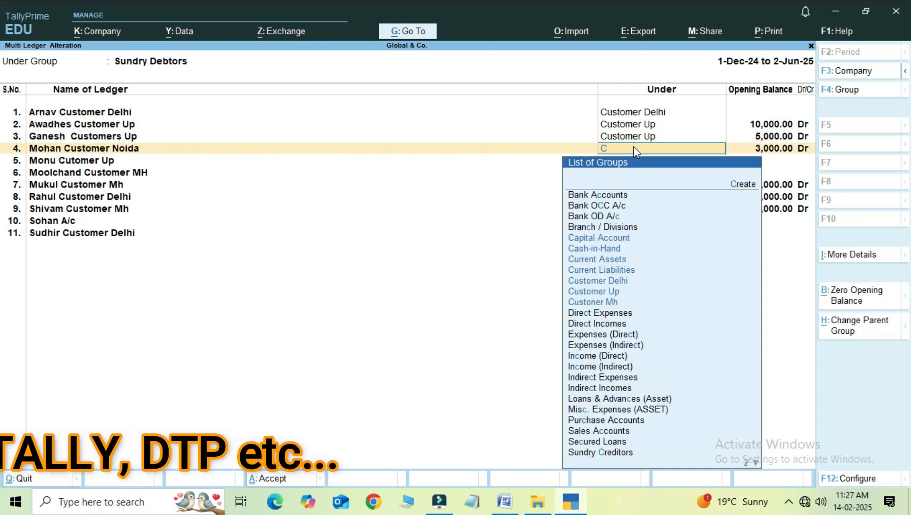
type("u")
key("Down")
key("Down")
key("Down")
key("Down")
key("Down")
key("Down")
key("Up")
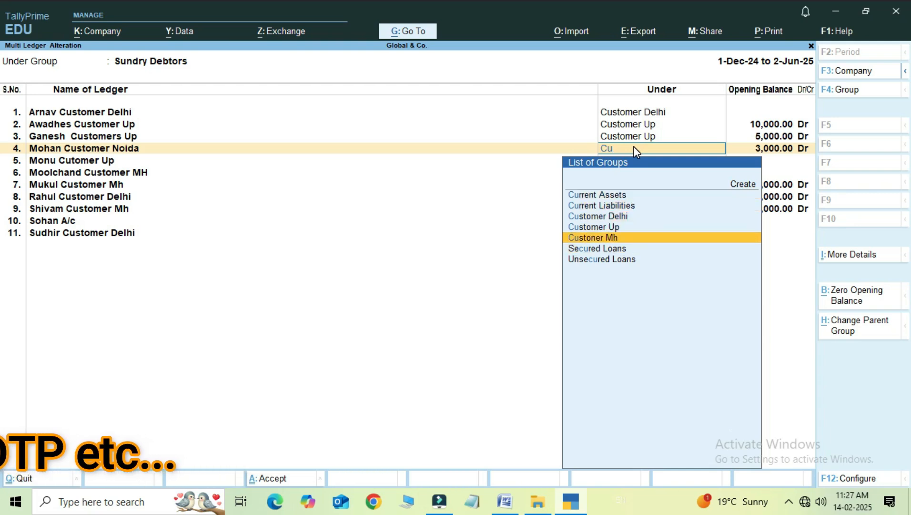
key("Up")
key("Up")
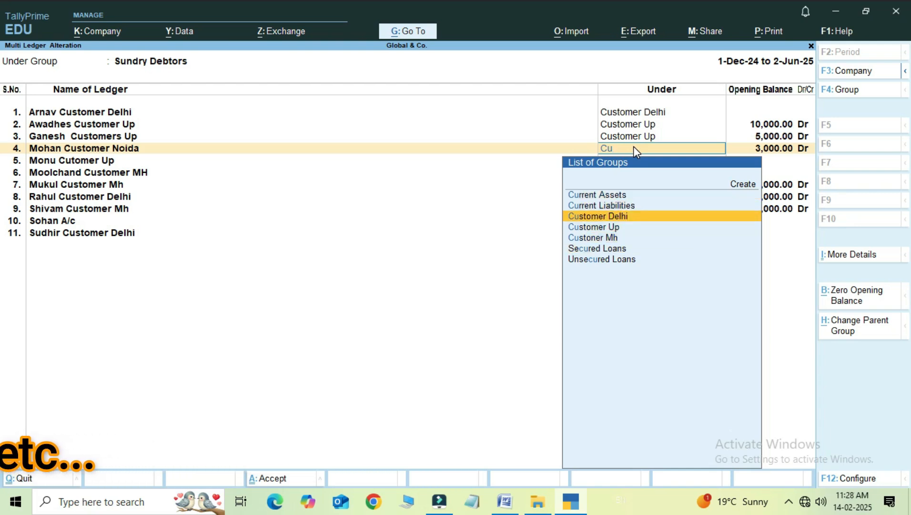
key("Return")
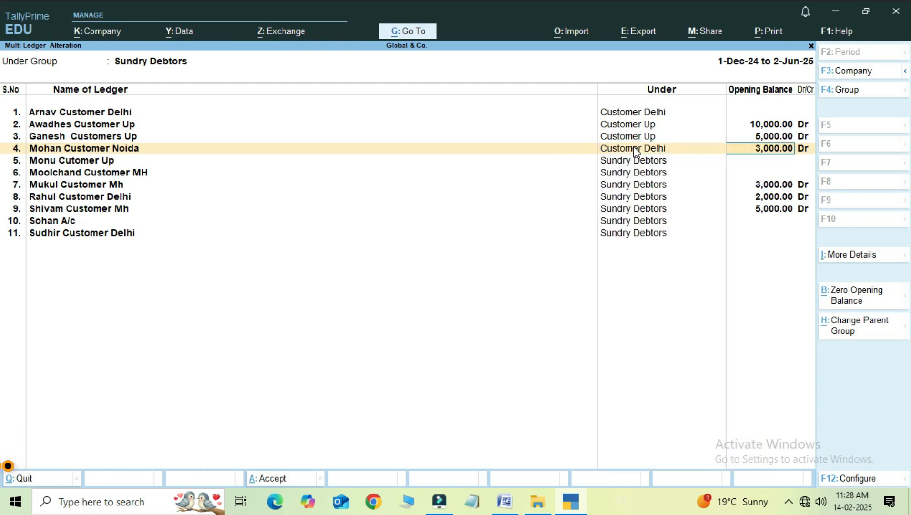
key("Return")
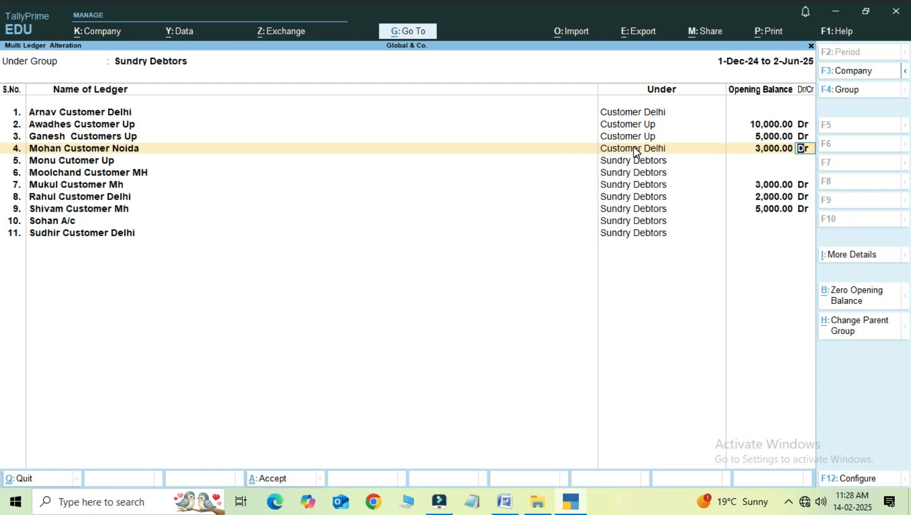
key("Return")
- Move the fifth ledger, an Up customer, under the Customer Up group, leaving its opening balance empty
key("Return")
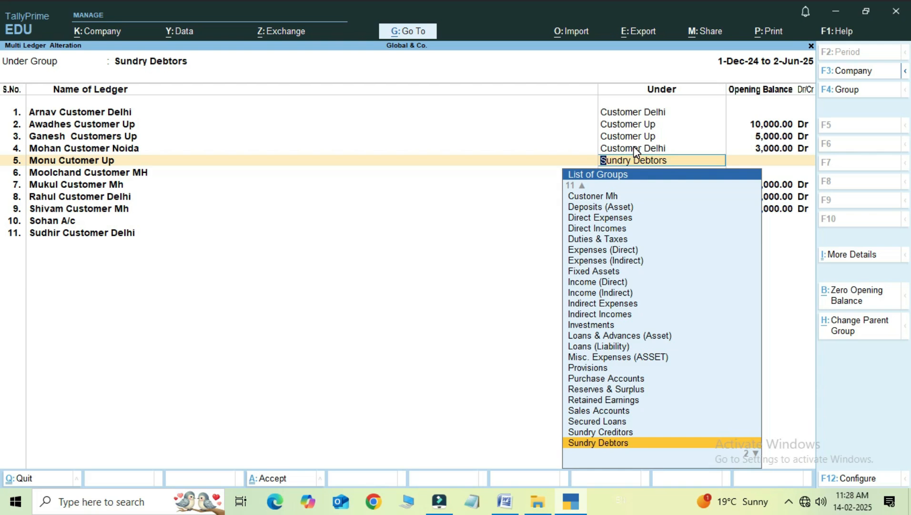
type("Cu")
key("Down")
key("Down")
key("Down")
key("Return")
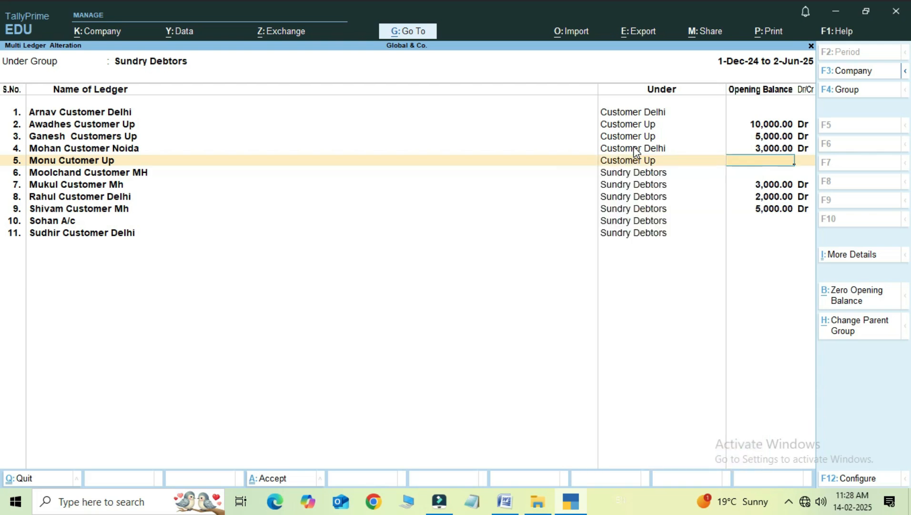
key("Return")
- Move the sixth ledger, an MH customer, under the Custoner Mh group, leaving its opening balance empty
key("Return")
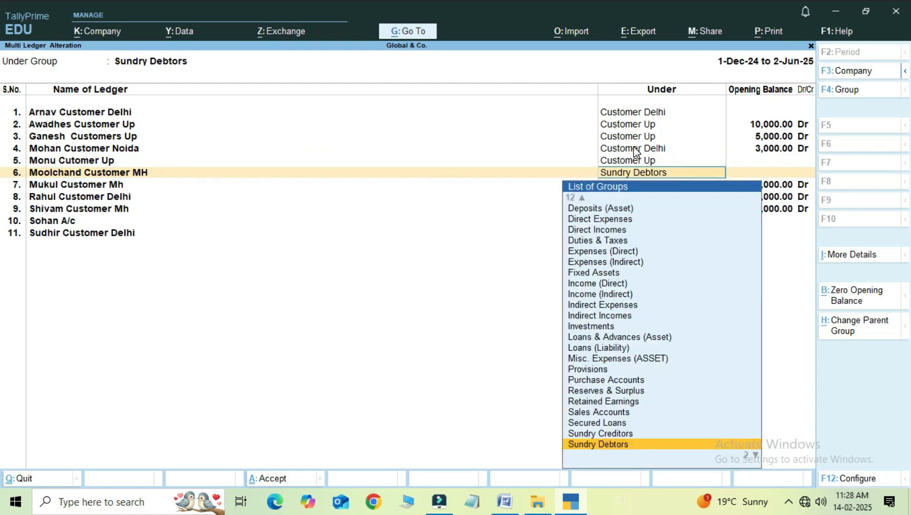
type("Cu")
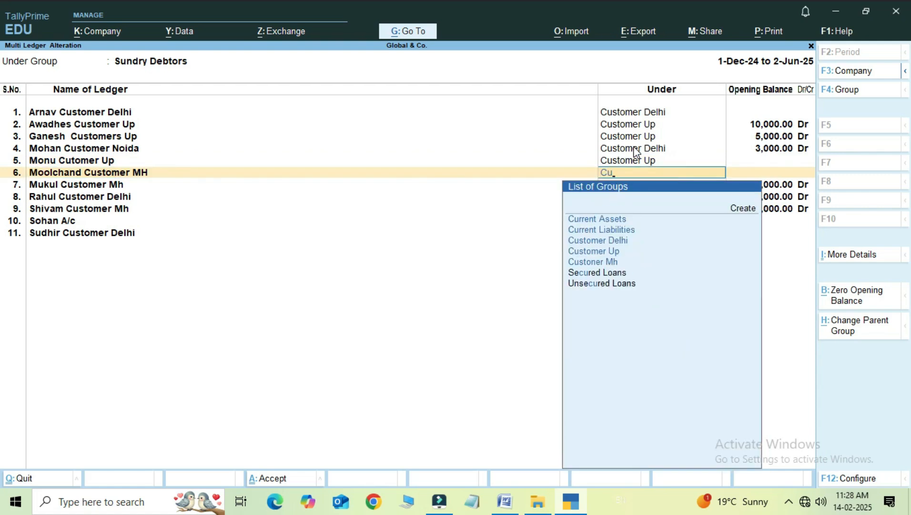
key("Down")
key("Down")
key("Down")
key("Down")
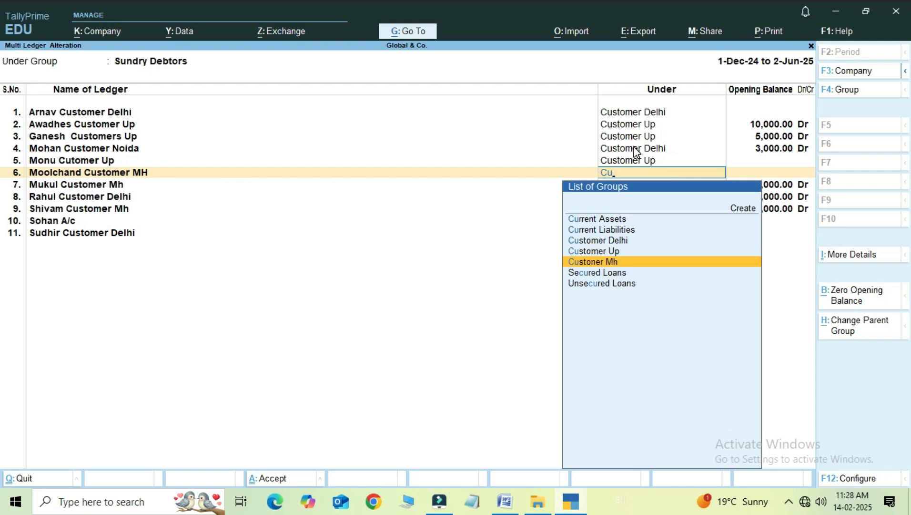
key("Return")
key("Return")
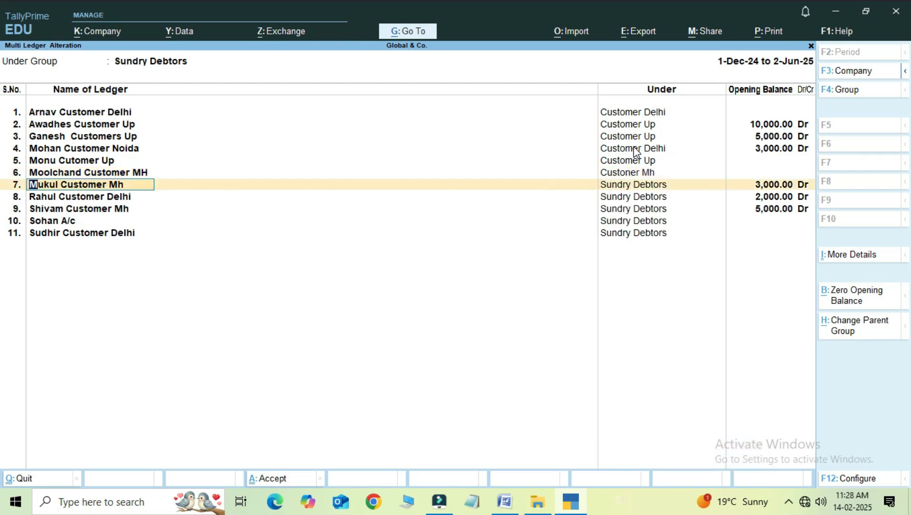
- Move the seventh ledger, an Mh customer, under the Custoner Mh group, keeping its opening balance
key("Return")
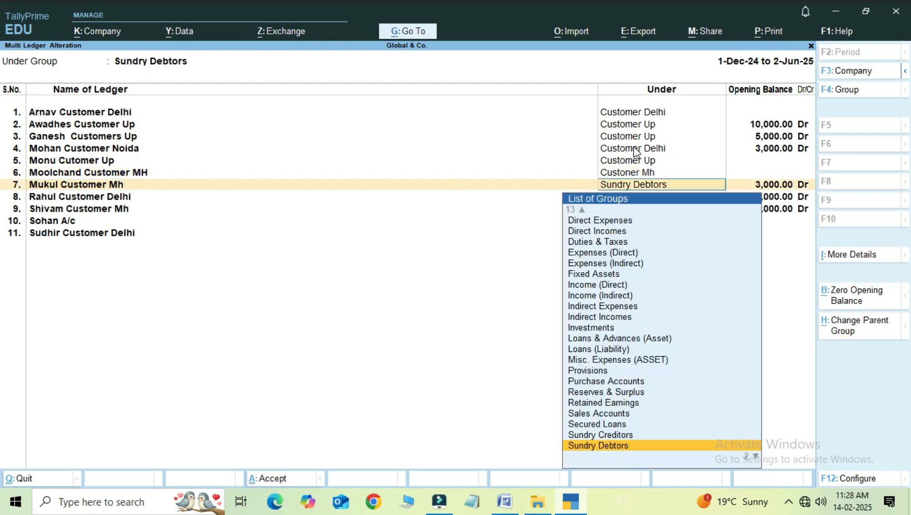
type("Cu")
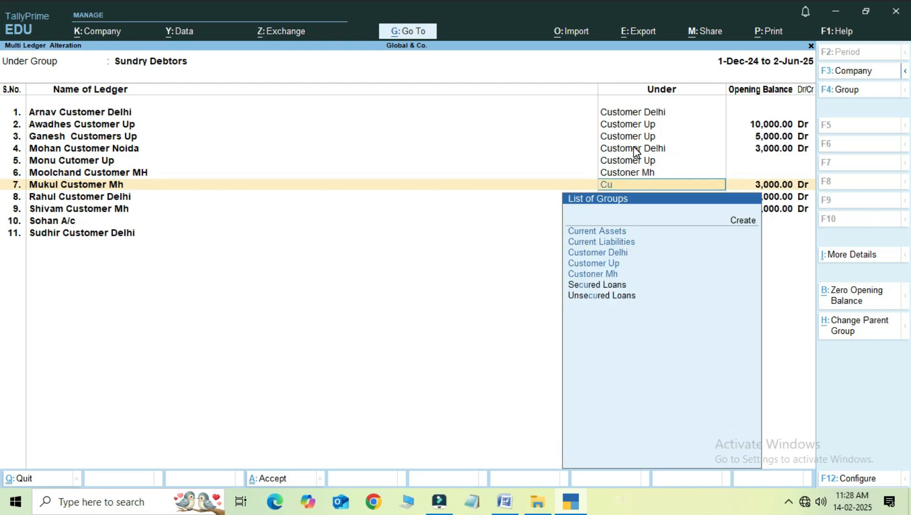
key("Down")
key("Down")
key("Down")
key("Down")
key("Down")
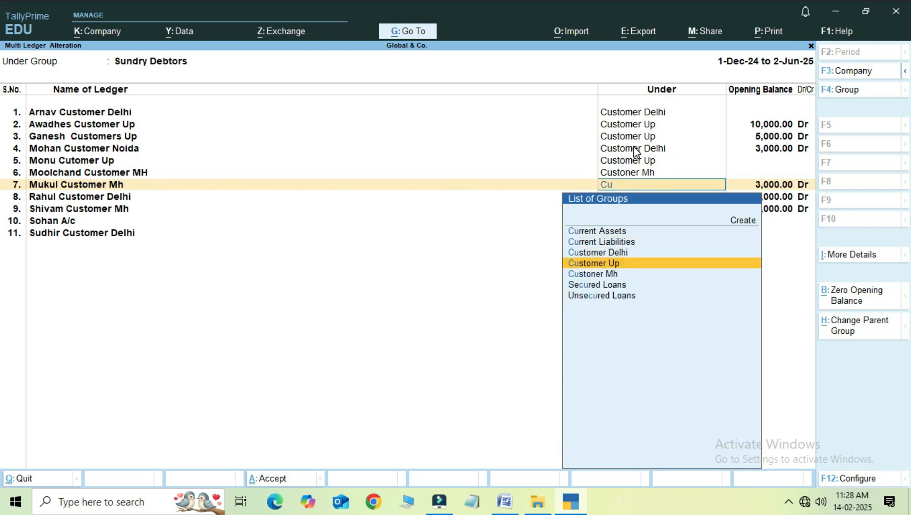
key("Up")
key("Return")
key("Return")
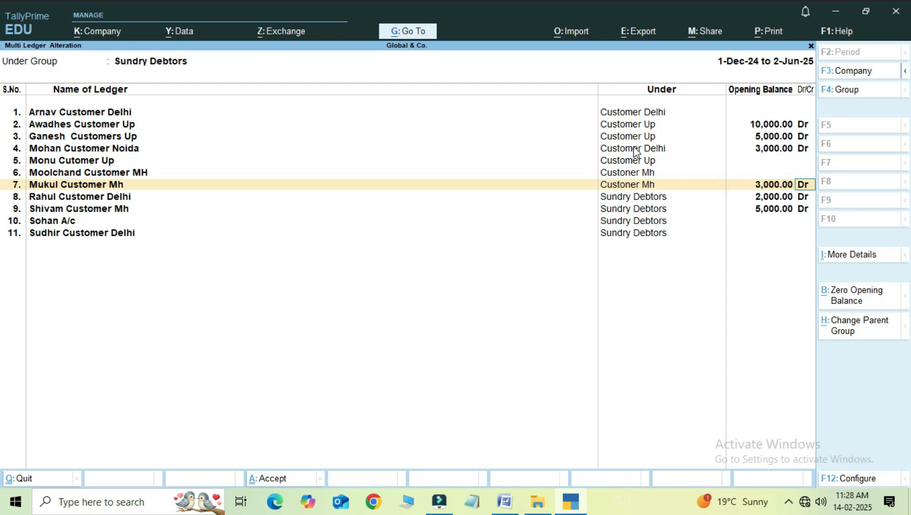
key("Return")
- Move the eighth ledger, a Delhi customer, under the Customer Delhi group, keeping its opening balance
key("Return")
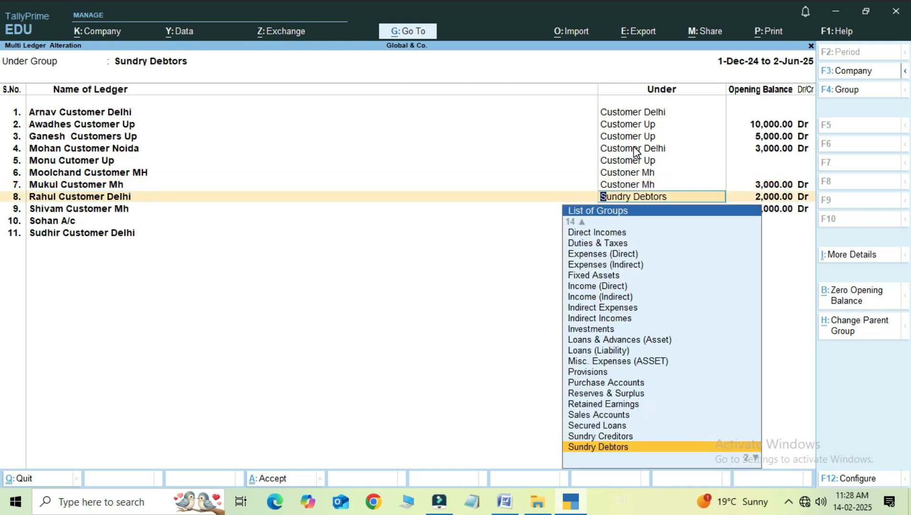
type("Cu")
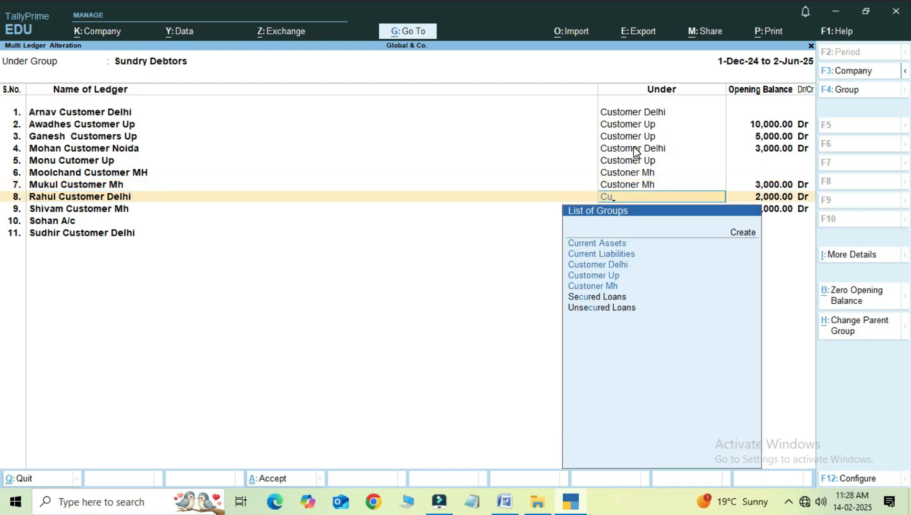
key("Down")
key("Down")
key("Return")
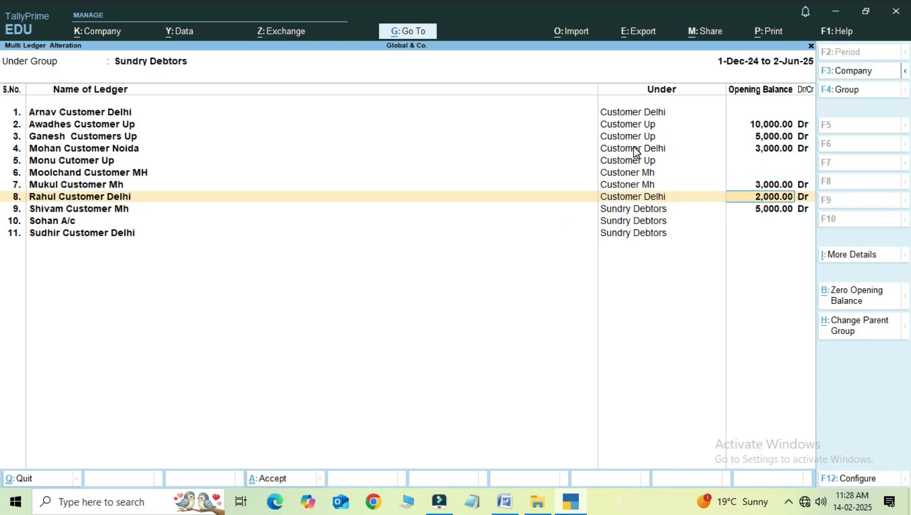
key("Return")
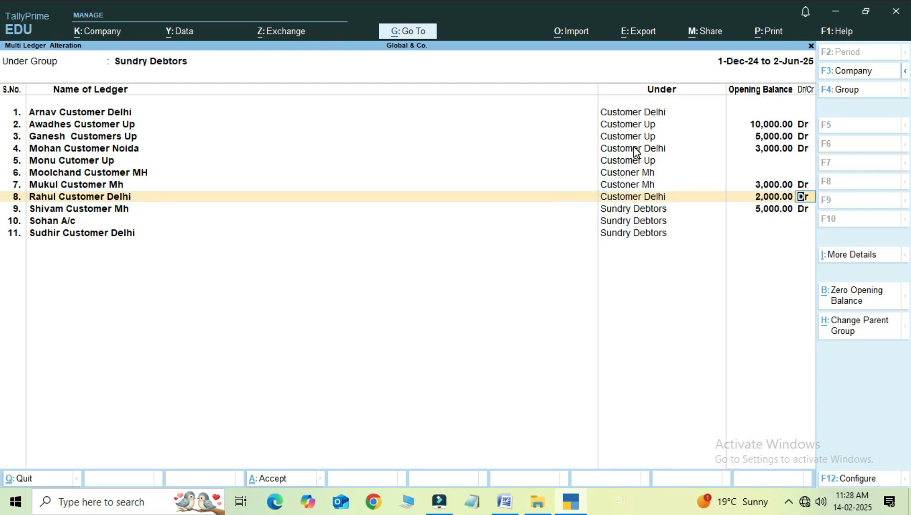
key("Return")
- Move the ninth ledger, an Mh customer, under the Custoner Mh group, keeping its opening balance
key("Return")
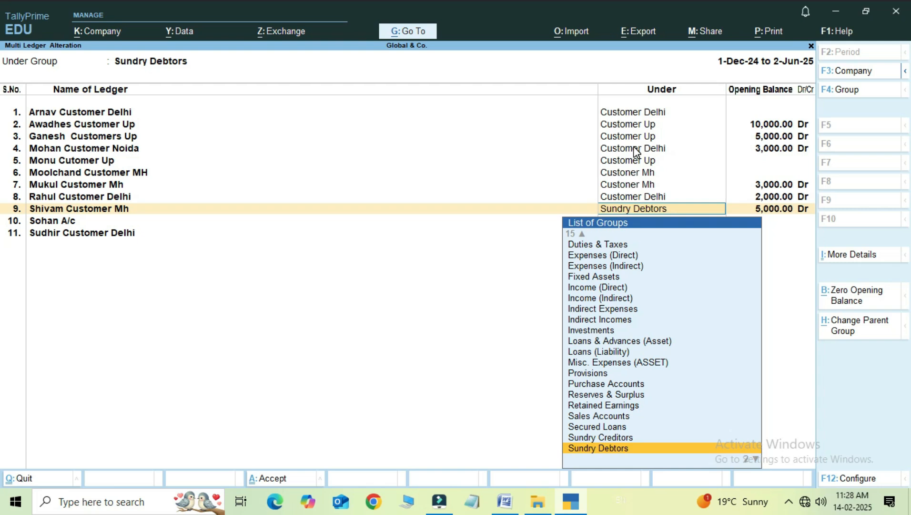
type("Cu")
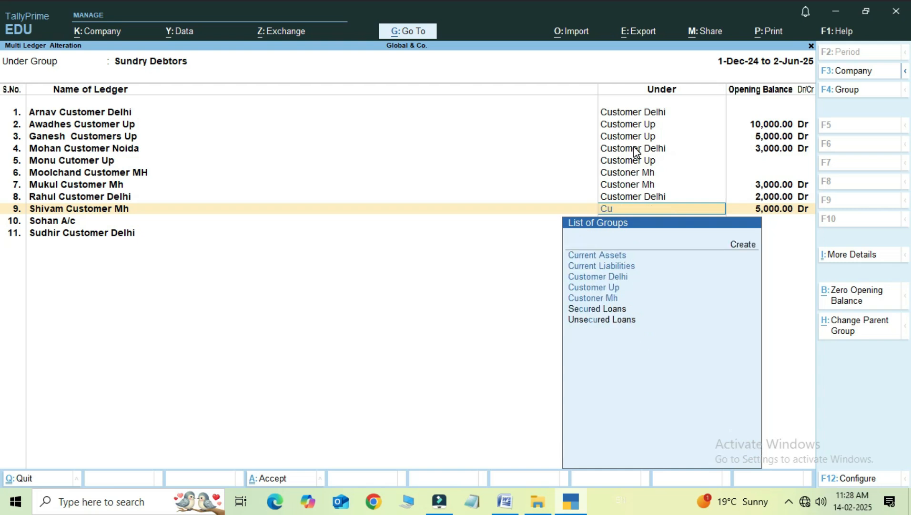
key("Down")
key("Down")
key("Down")
key("Down")
key("Down")
key("Return")
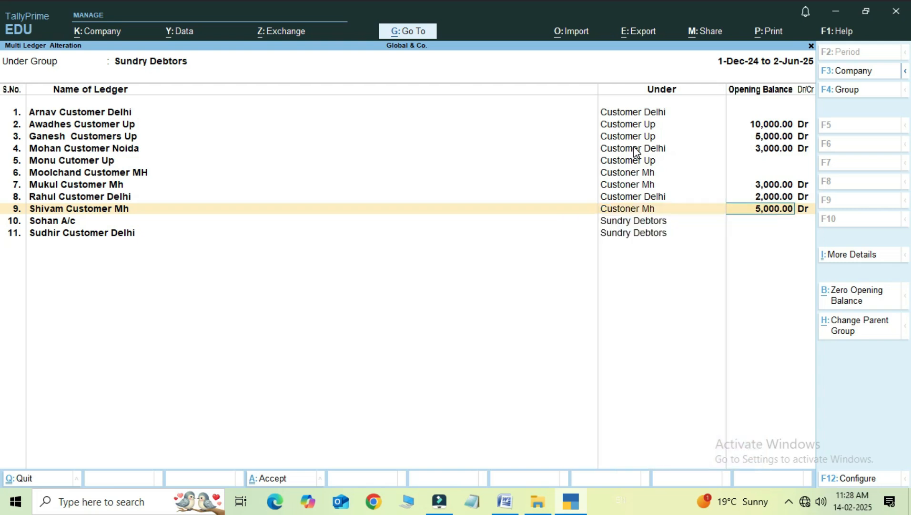
key("Return")
key("Return")
- Keep the tenth ledger, which has no state in its name, under Sundry Debtors with an empty opening balance
key("Return")
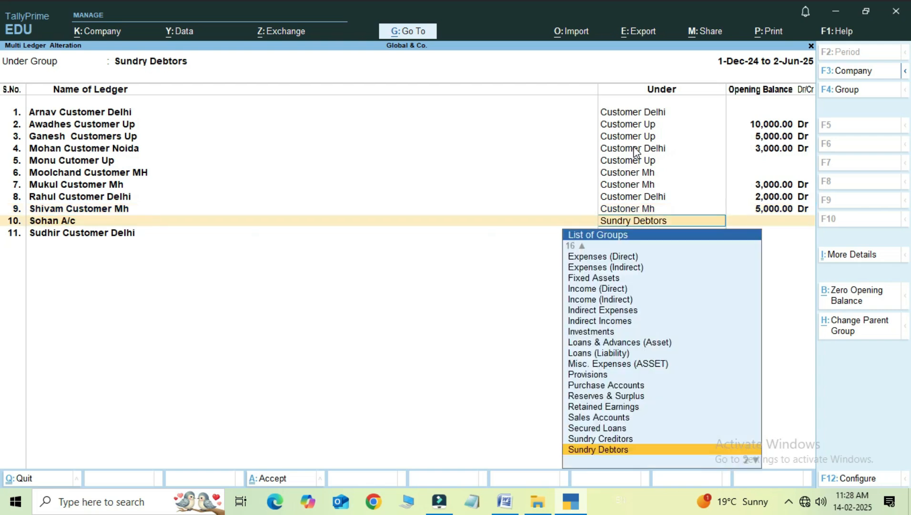
key("Return")
key("Return")
- Move the eleventh ledger, a Delhi customer, under the Customer Delhi group, leaving its opening balance empty
key("Return")
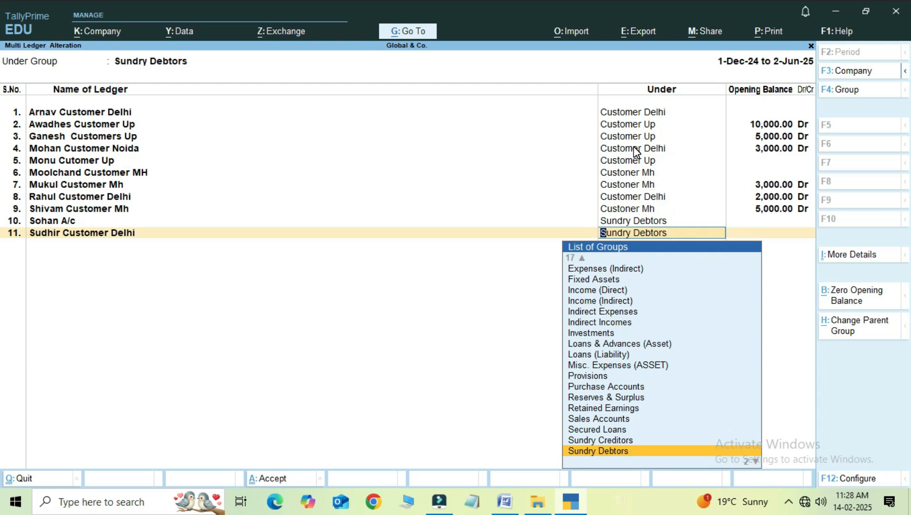
type("Cu")
key("Down")
key("Down")
key("Down")
key("Up")
key("Return")
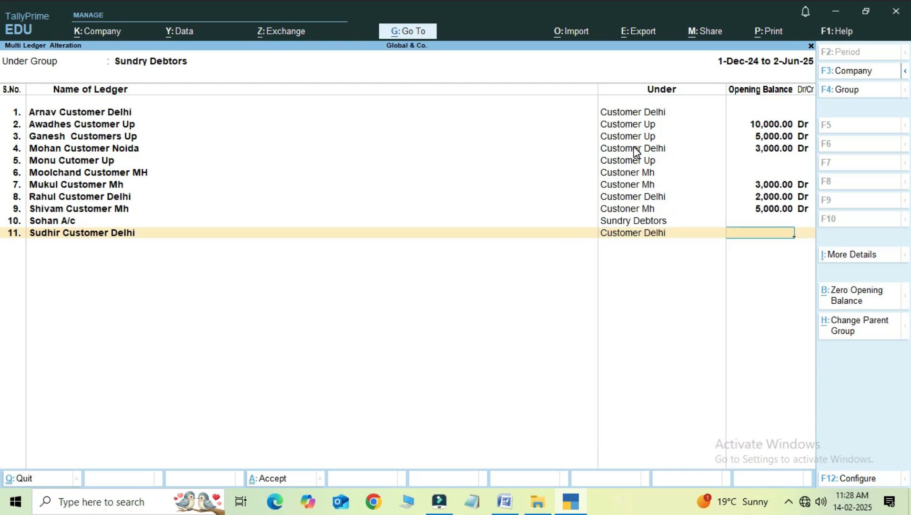
key("Return")
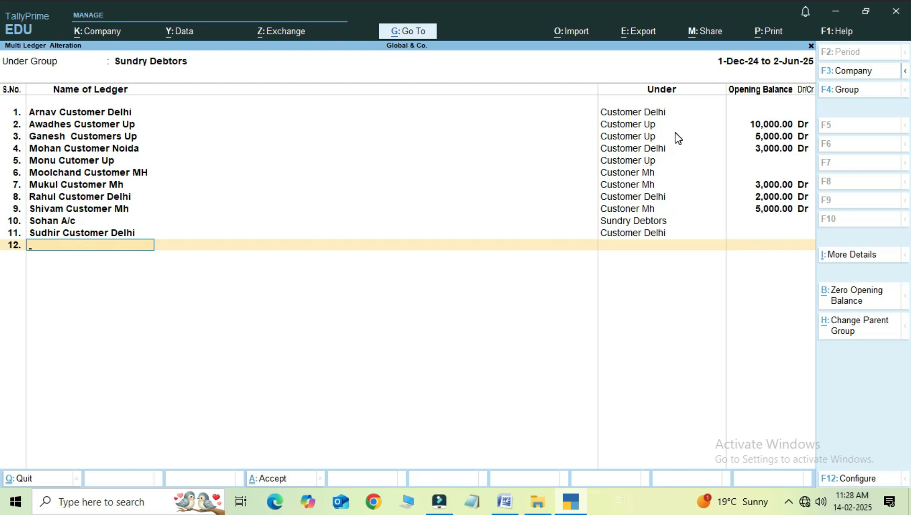
- Save the multi-ledger alteration and return to the Gateway of Tally
key("Return")
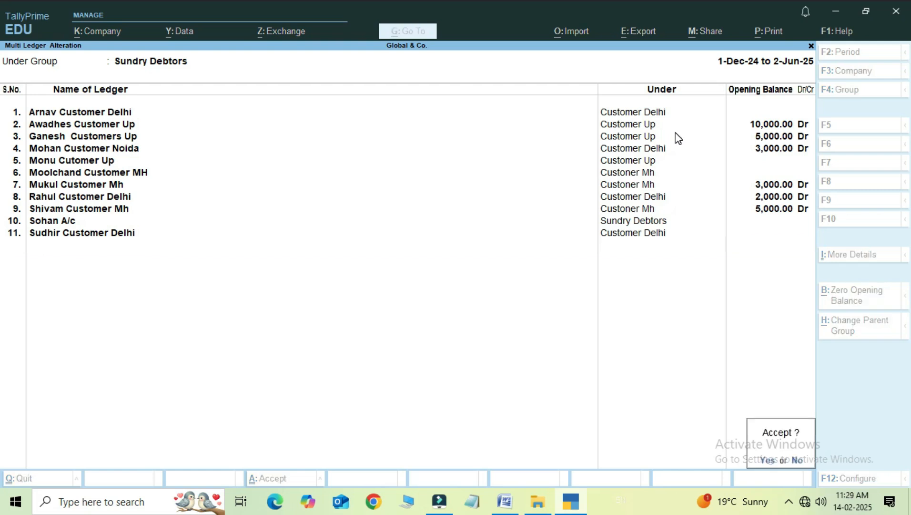
key("Return")
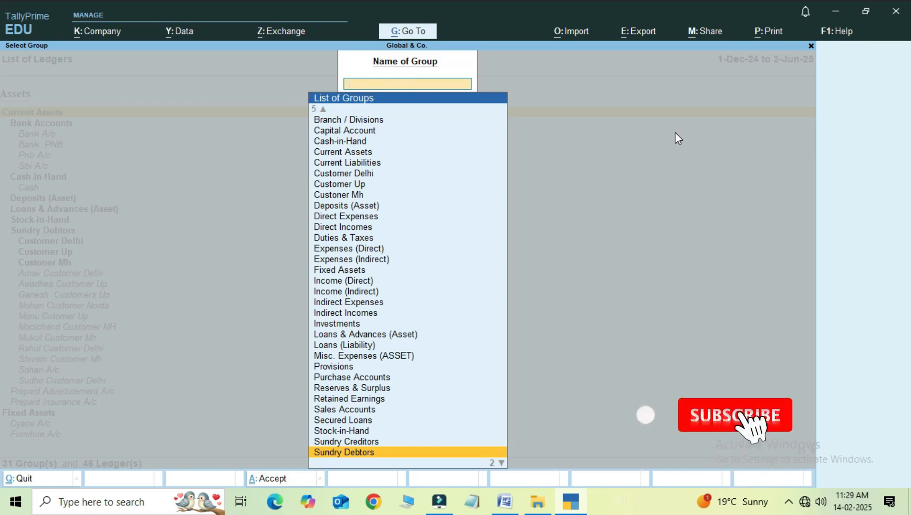
key("Escape")
key("Escape")
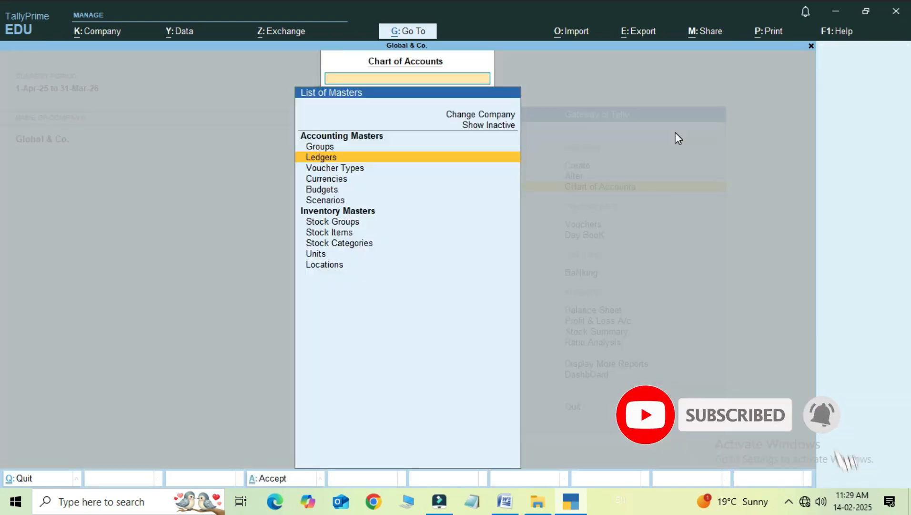
key("Escape")
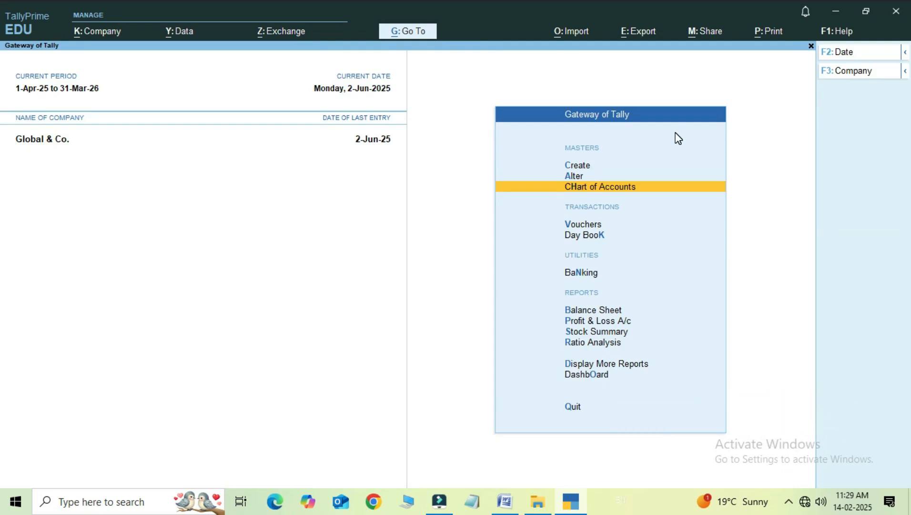
- Open the Group Summary report for the Sundry Debtors group from the account books
key("Down")
key("Down")
key("Down")
key("Down")
key("Down")
key("Down")
key("Down")
key("Down")
key("Return")
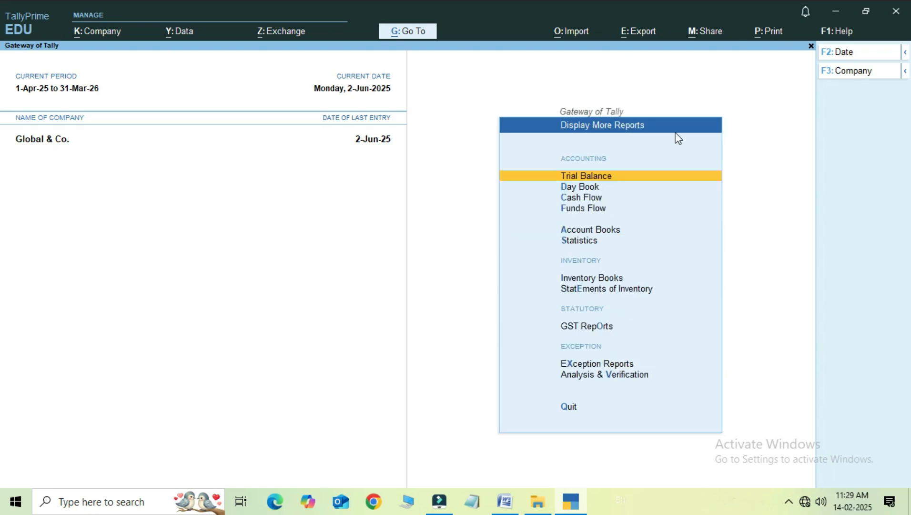
key("Down")
key("Down")
key("Down")
key("Down")
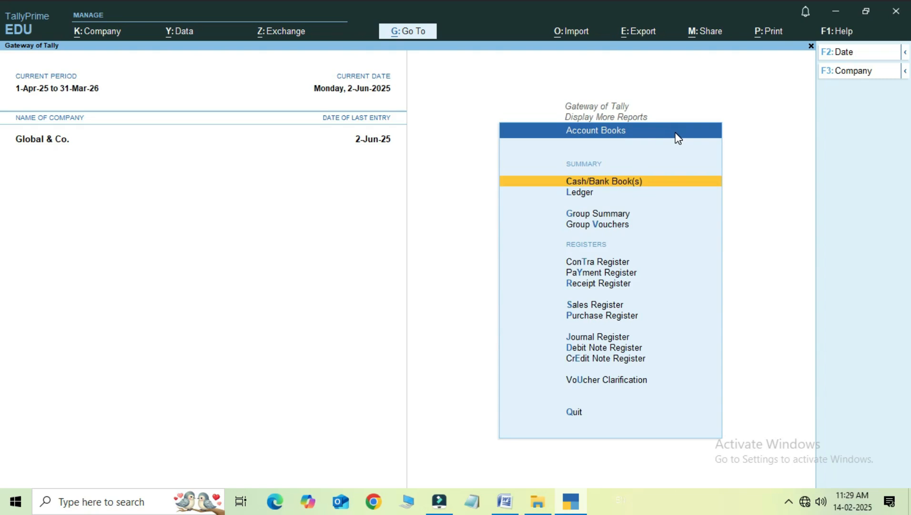
key("Down")
key("Down")
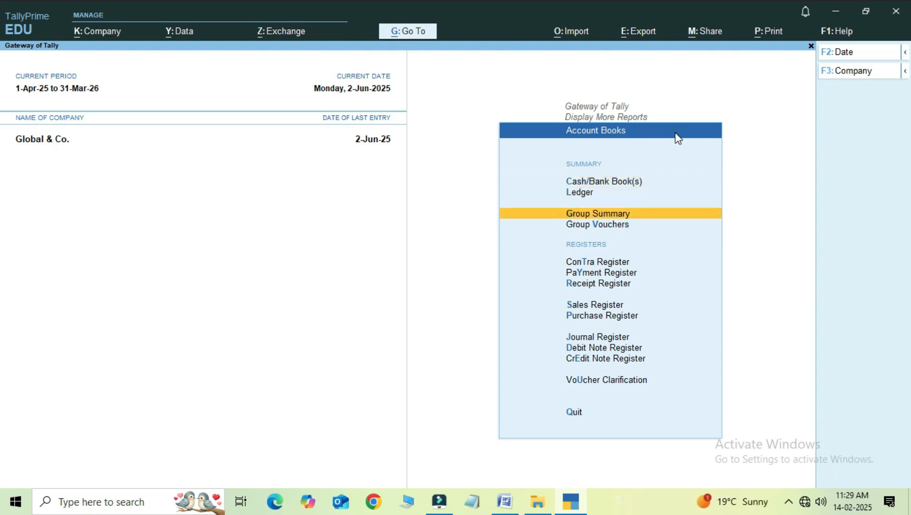
key("Return")
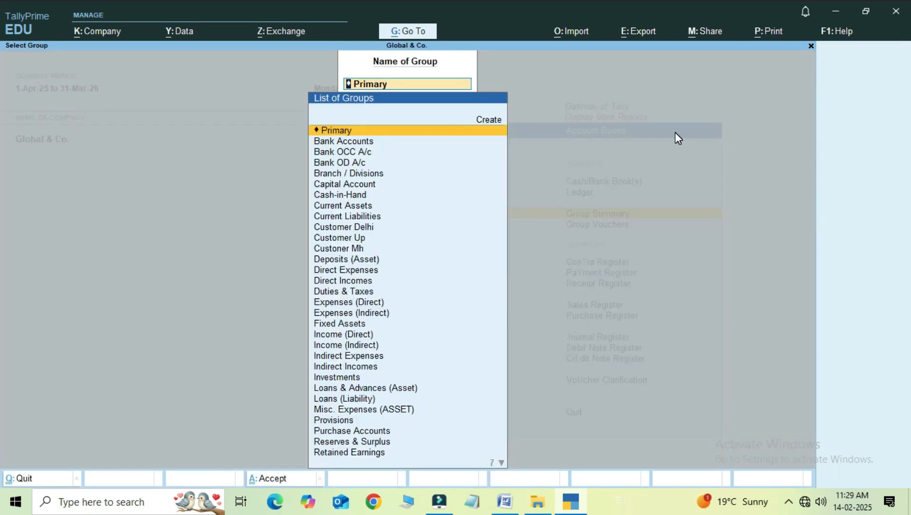
type("Su")
key("Down")
key("Up")
key("Down")
key("Return")
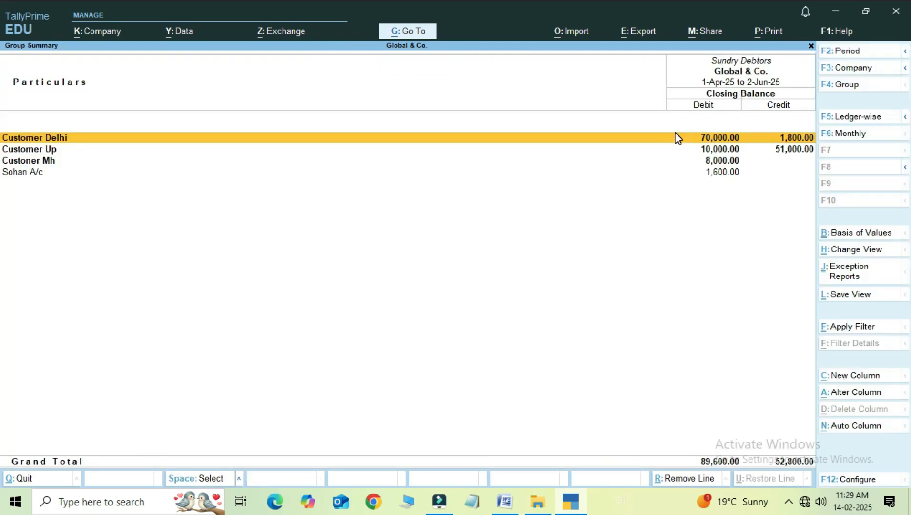
- Review the Sundry Debtors group balances and expand the summary to show the ledgers inside each customer group
left_click(30, 149)
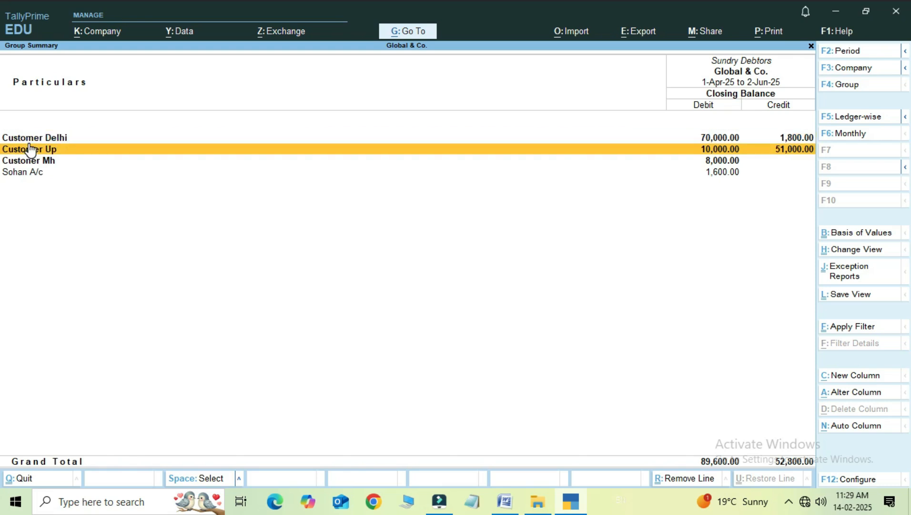
key("Down")
key("Down")
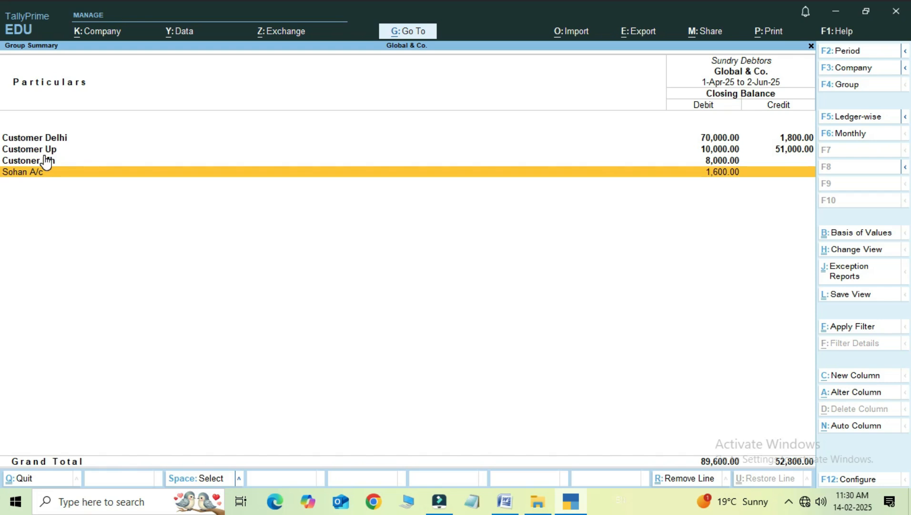
key("alt+F5")
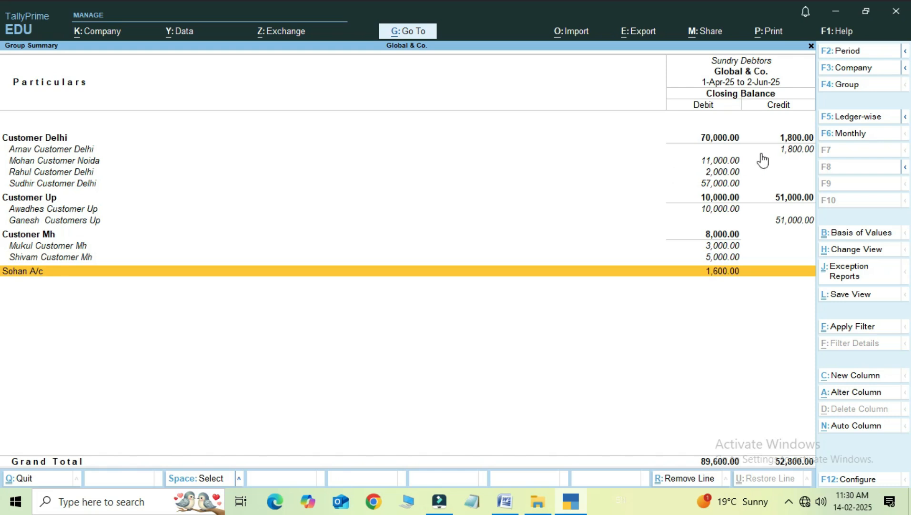
left_click(844, 91)
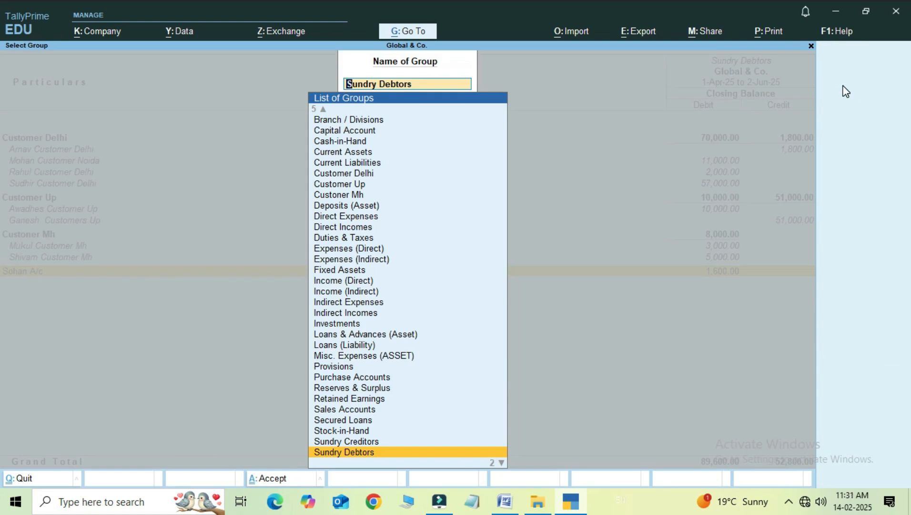
key("Escape")
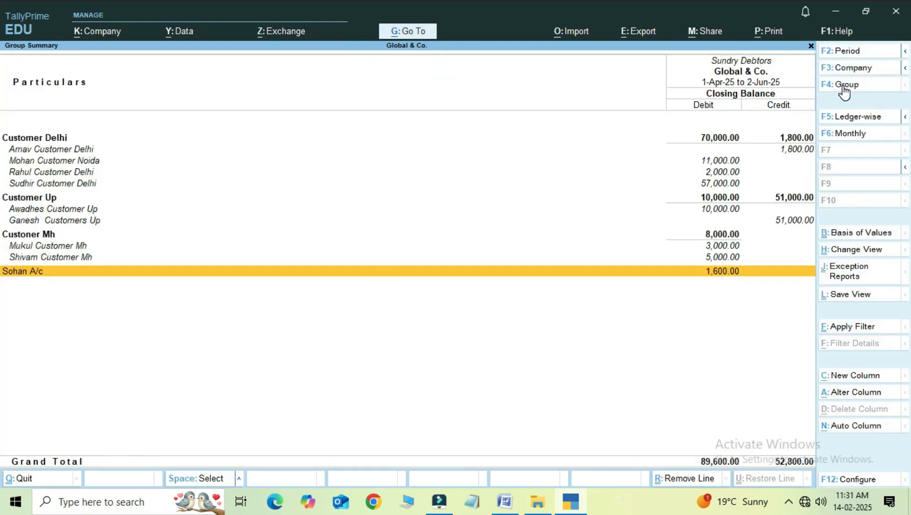
- Return the summary to the condensed view and change the reported group to Customer Delhi
key("alt")
key("alt")
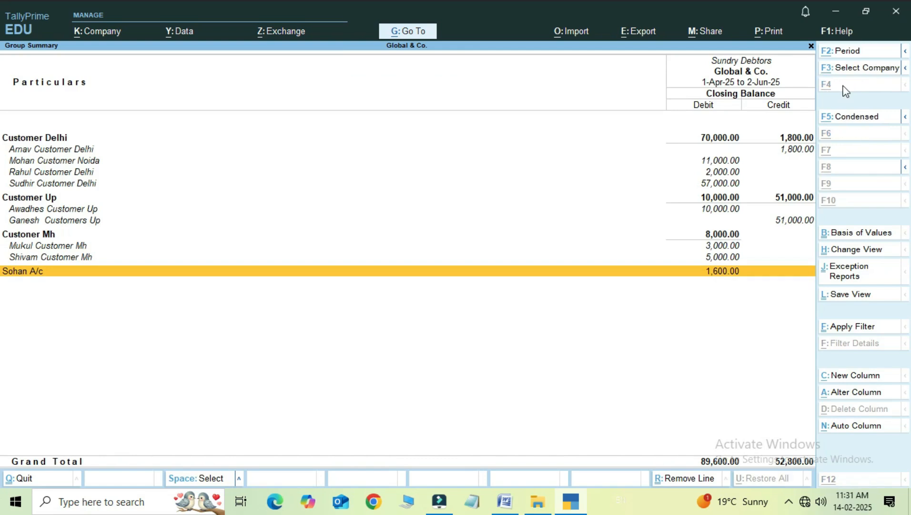
key("alt+F5")
left_click(845, 89)
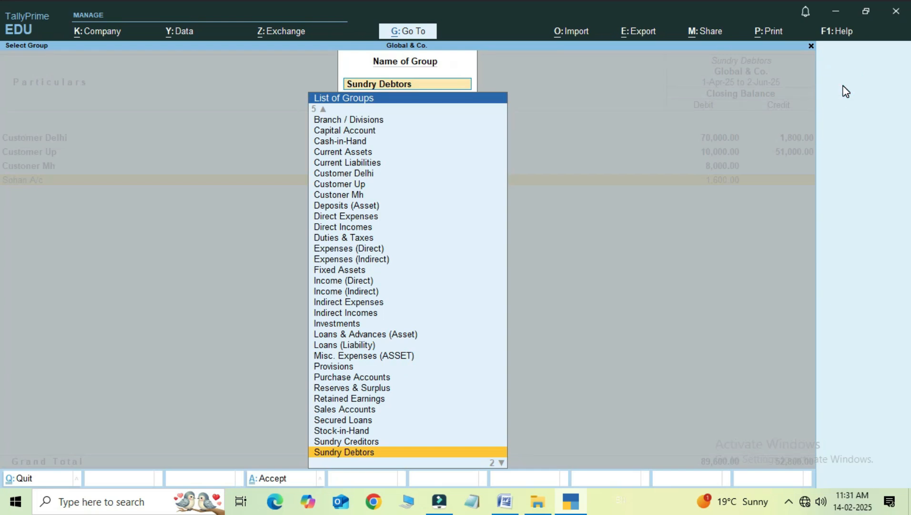
key("Up")
key("Up")
key("Up")
key("Up")
key("Up")
key("Up")
key("Up")
key("Up")
key("Up")
key("Up")
key("Up")
key("Up")
key("Up")
key("Up")
key("Up")
key("Up")
key("Up")
key("Up")
key("Up")
key("Up")
key("Up")
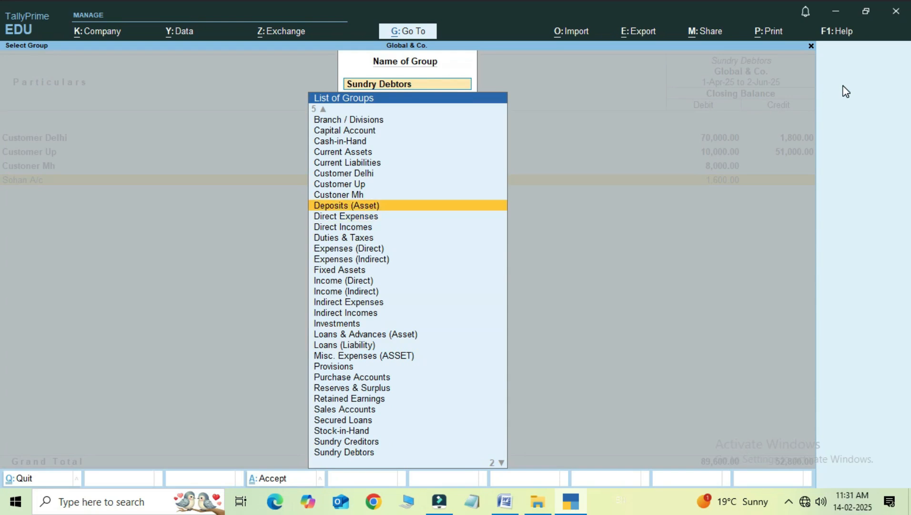
key("Up")
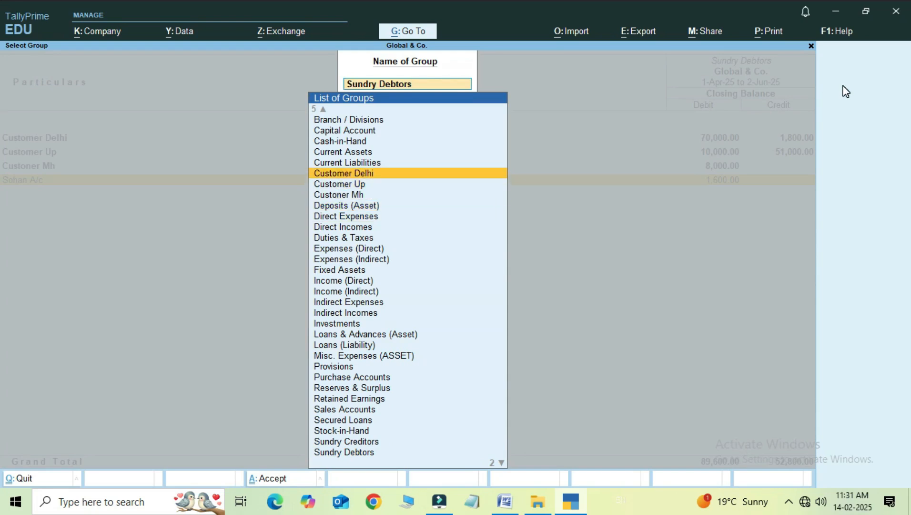
key("Return")
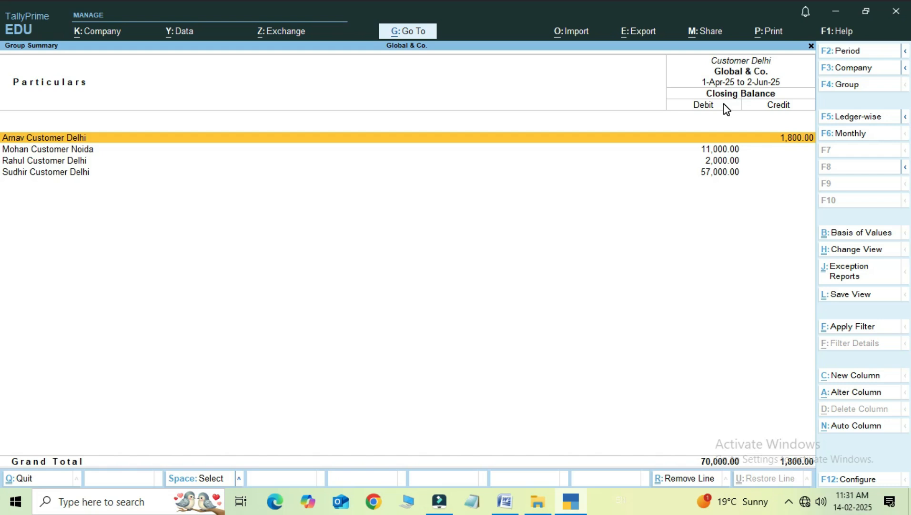
- Close the Customer Delhi summary and return to the Gateway of Tally
key("Escape")
key("Escape")
key("Escape")
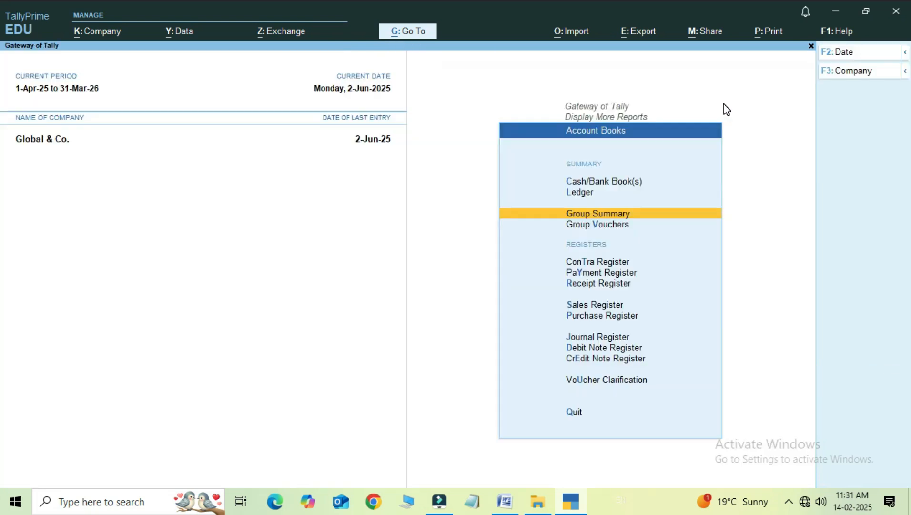
key("Escape")
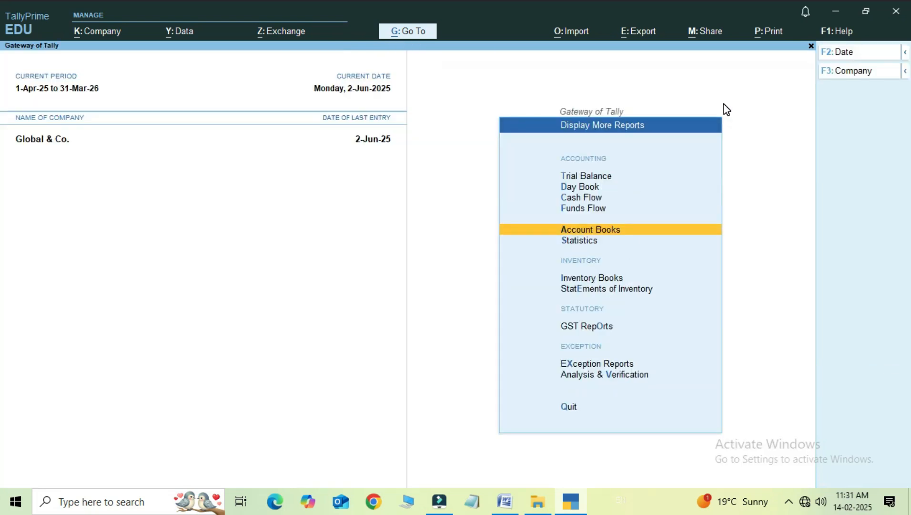
key("Escape")
key("Escape")
key("Escape")
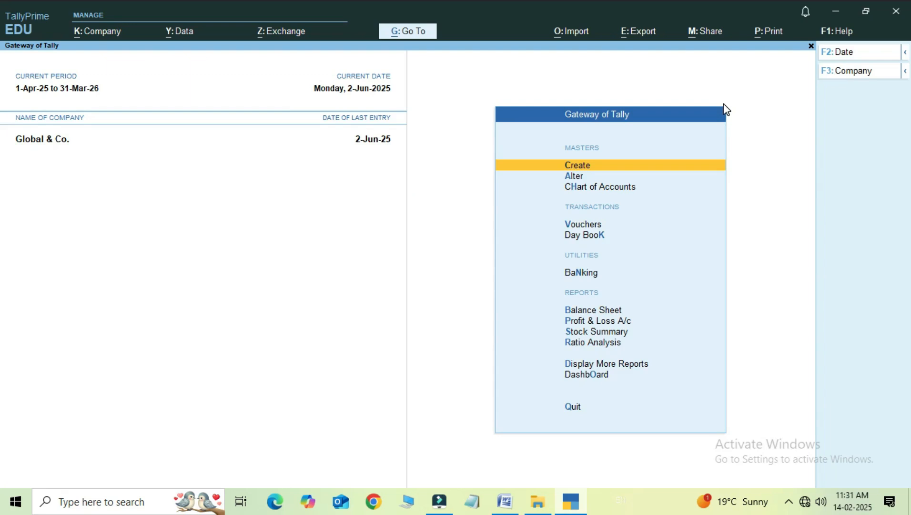
- Switch to Word, examine the diagram's Noida Customers sub-group branch, and return to TallyPrime
left_click(506, 503)
left_click_drag(906, 201, 907, 277)
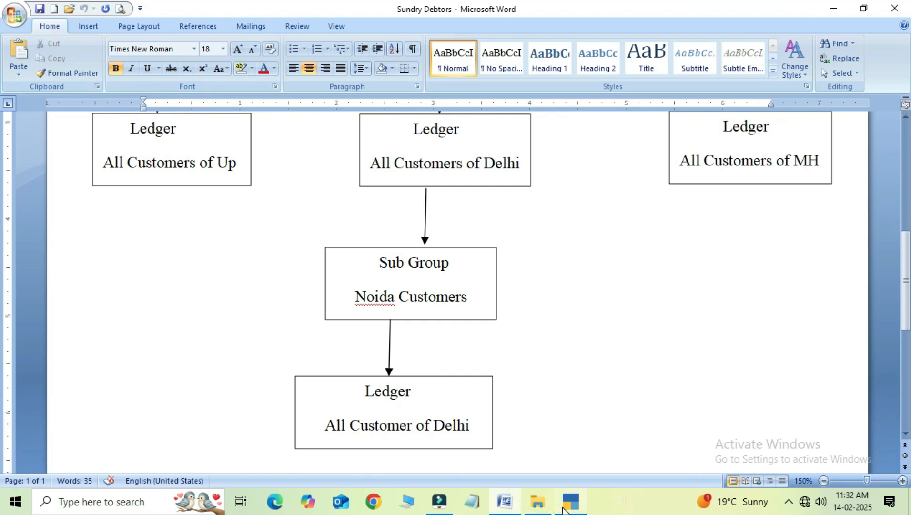
left_click(565, 508)
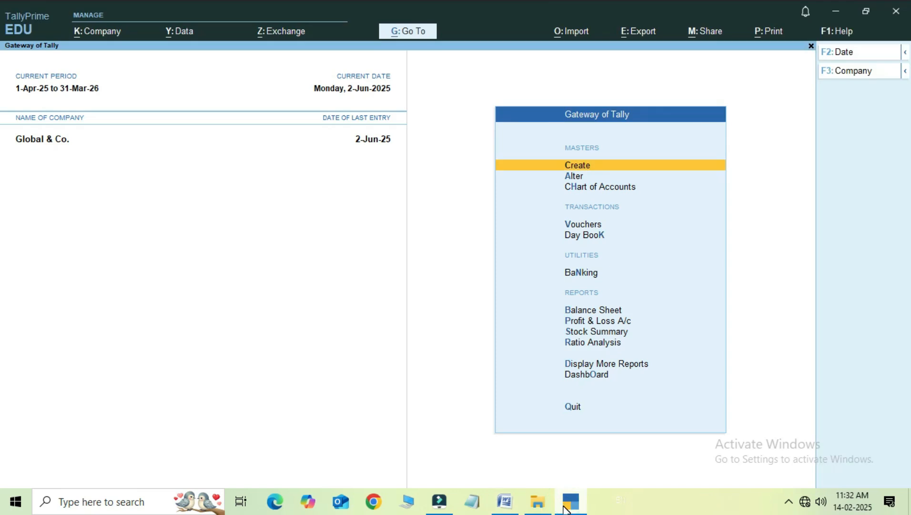
key("Down")
key("Down")
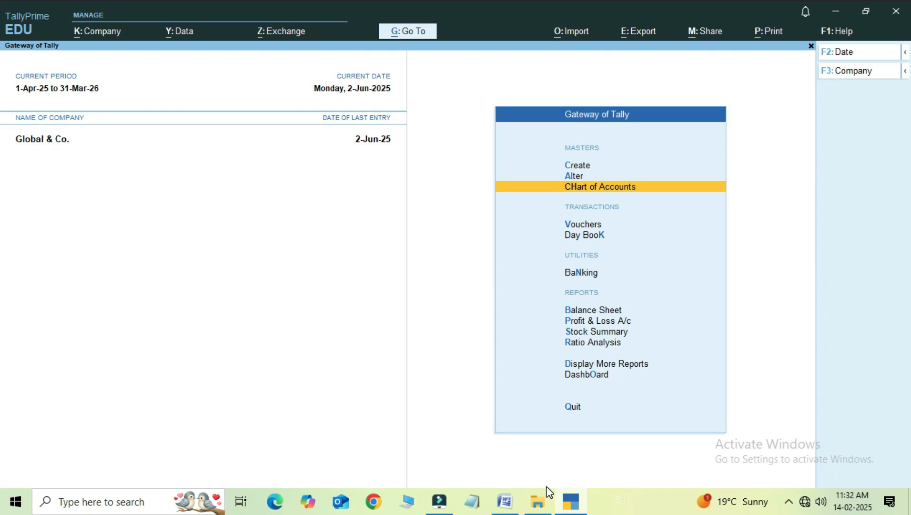
key("Up")
key("Up")
key("Return")
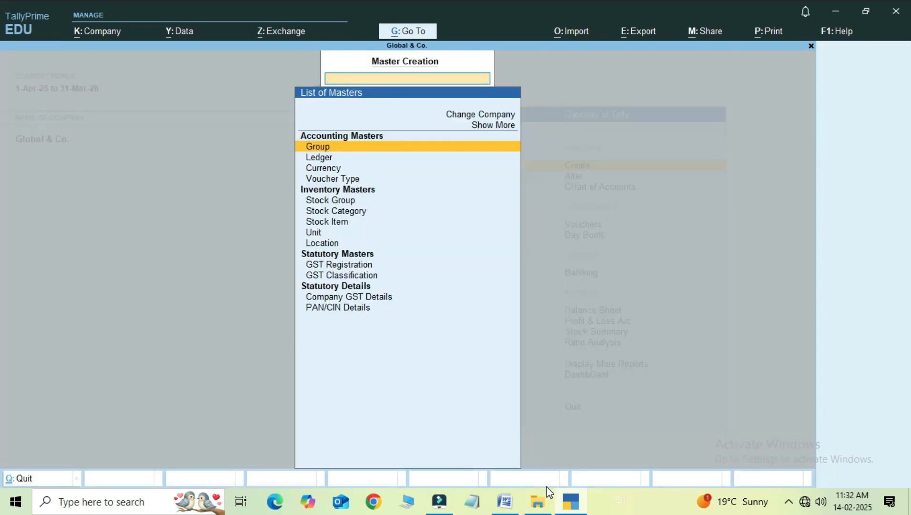
key("Down")
key("Down")
key("Down")
key("Down")
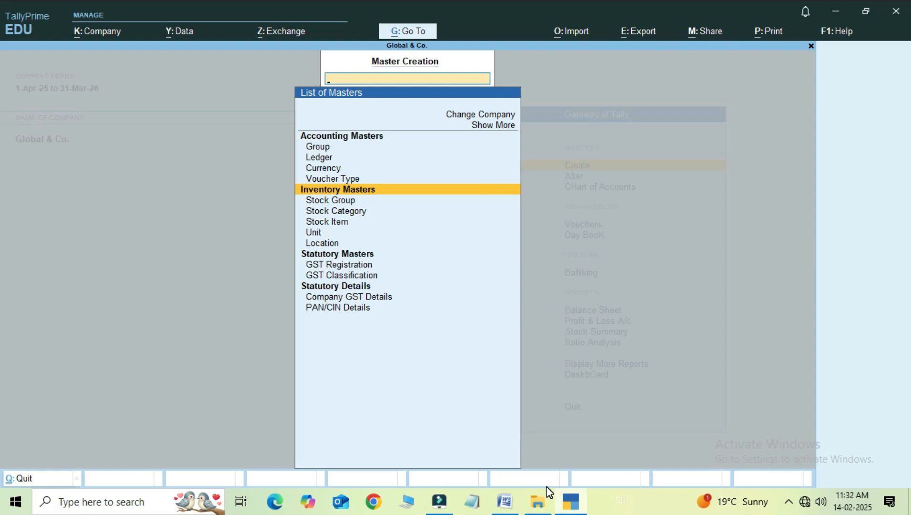
key("Escape")
key("Down")
key("Down")
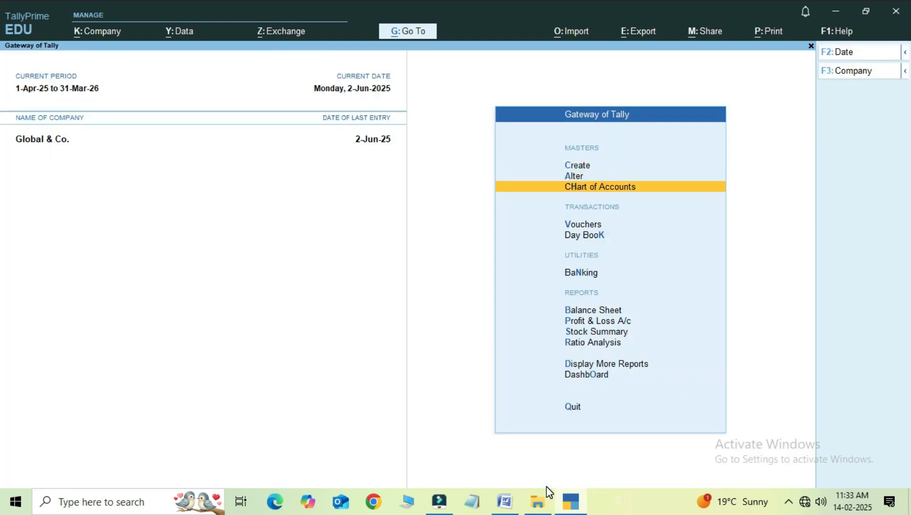
key("Return")
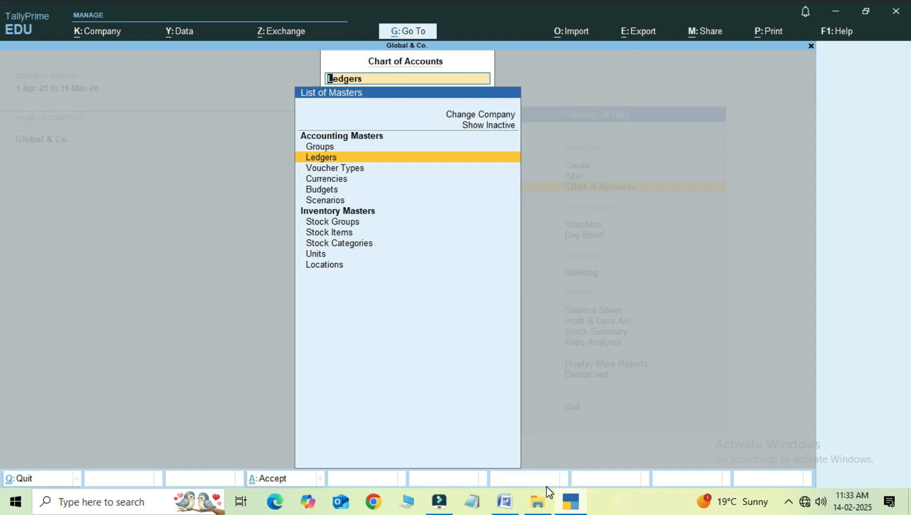
key("Up")
key("Escape")
- Start a new accounting group named Customer Noida, leaving its alias empty
key("Up")
key("Up")
key("Return")
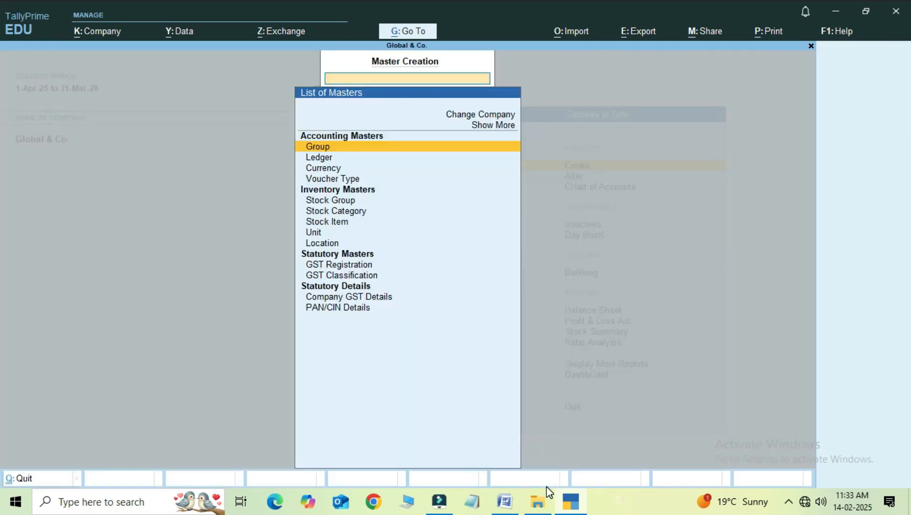
key("Down")
key("Down")
key("Down")
key("Up")
key("Up")
key("Up")
key("Up")
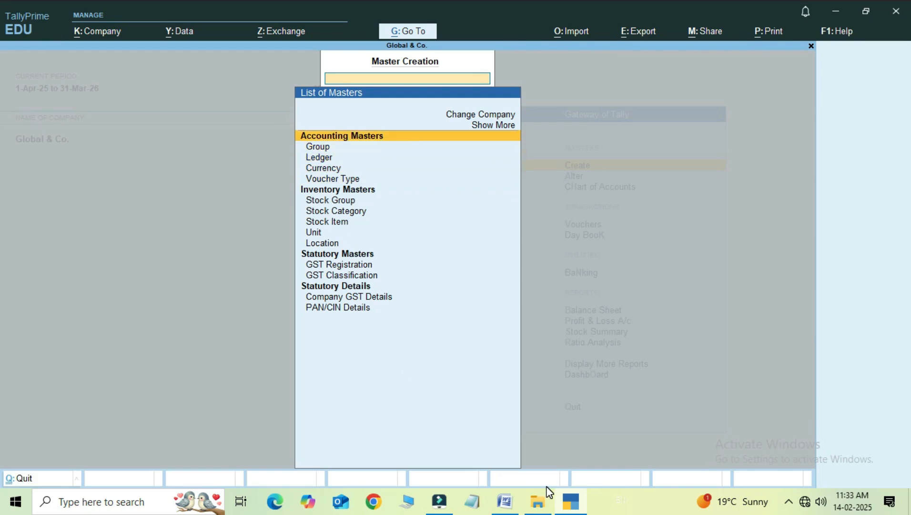
key("Down")
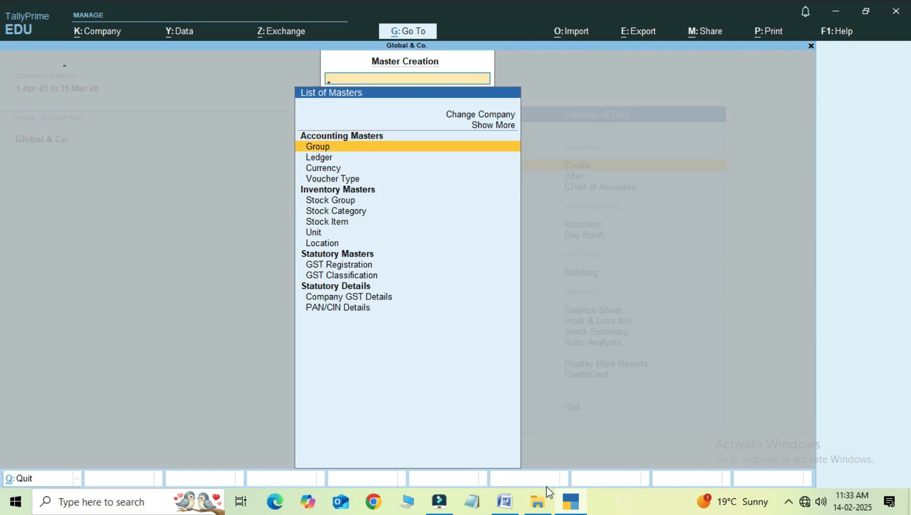
key("Return")
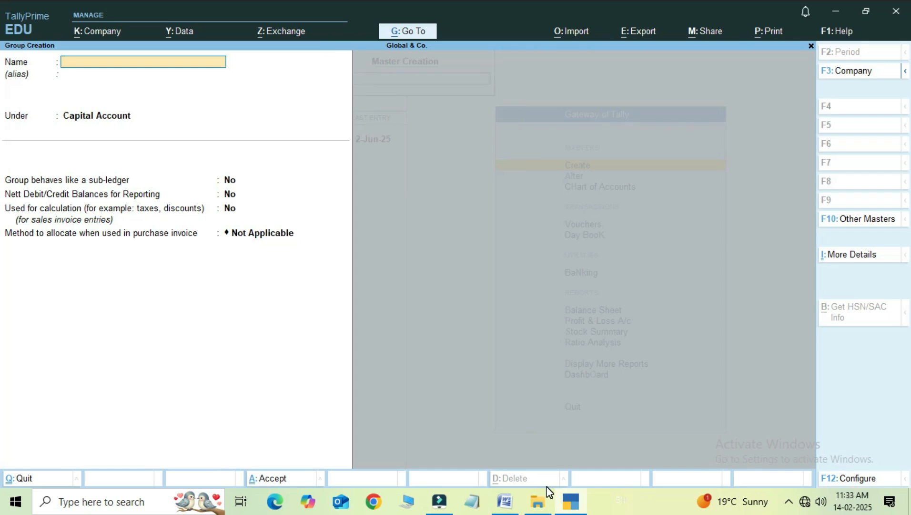
type("Customer")
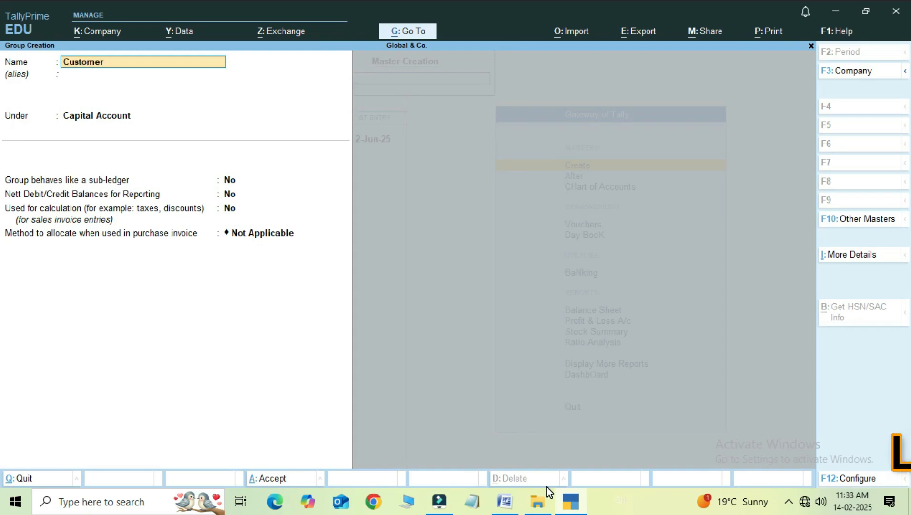
type(" Noid")
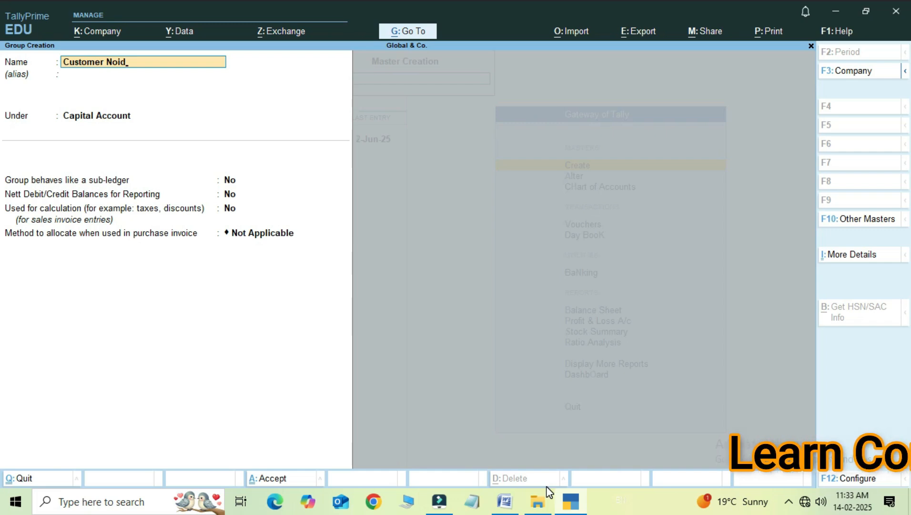
type("a")
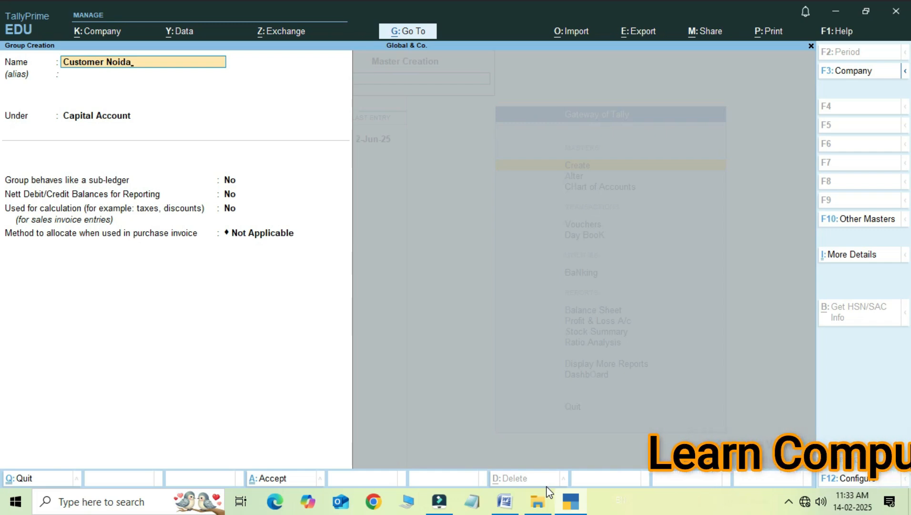
key("Return")
key("Return")
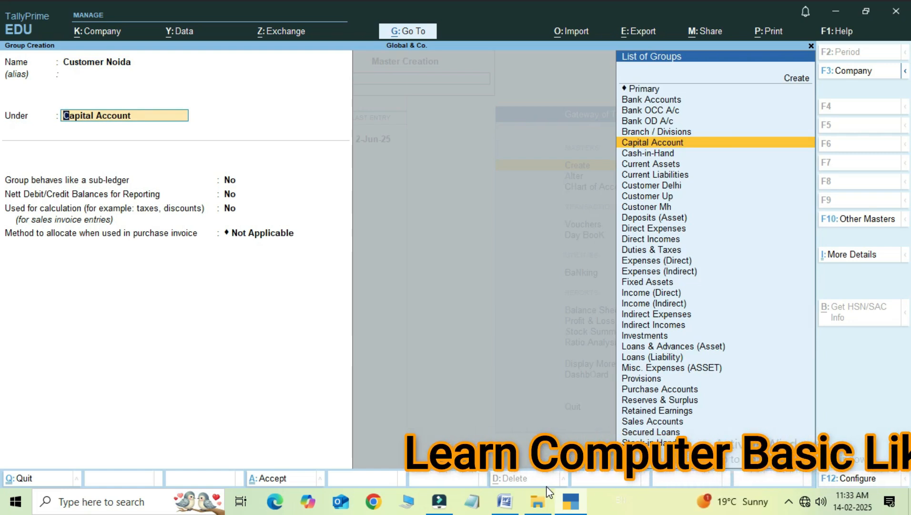
- Place the new group under the Customer Delhi group
type("Cu")
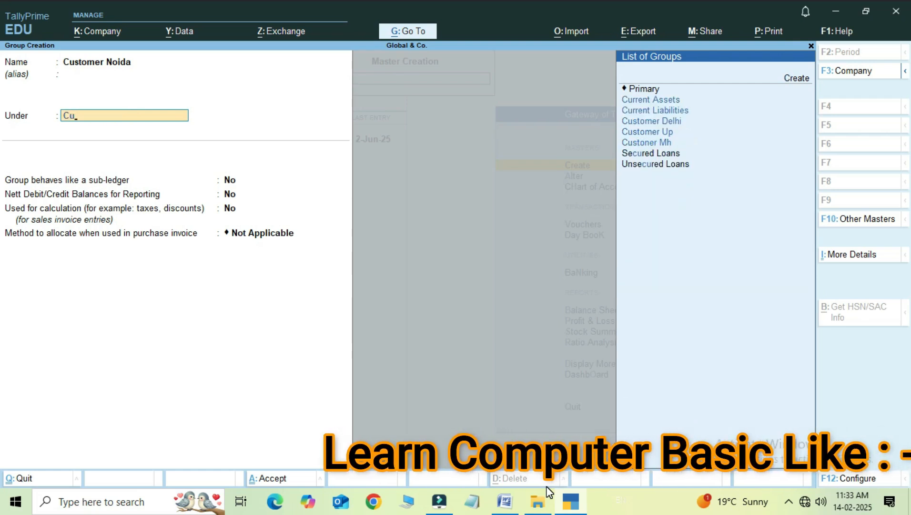
key("Down")
key("Down")
key("Return")
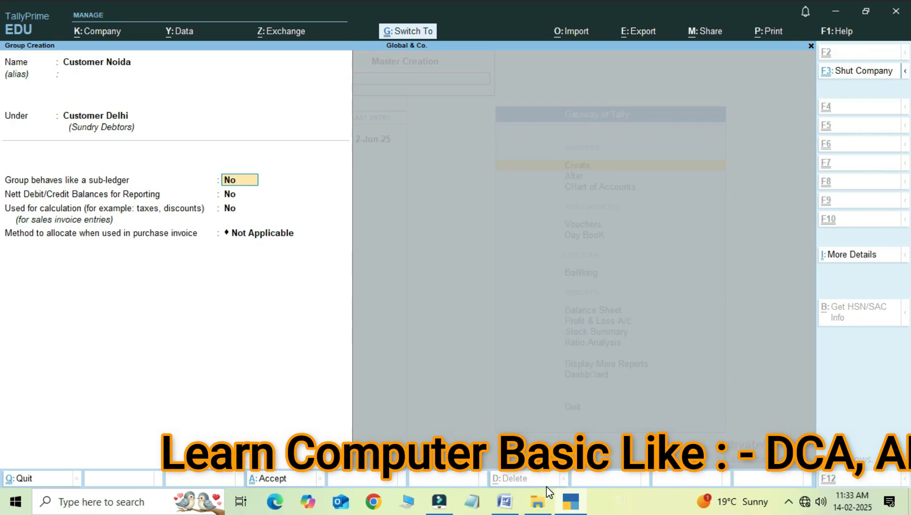
- Save the Customer Noida group and return to the Gateway of Tally
key("ctrl+a")
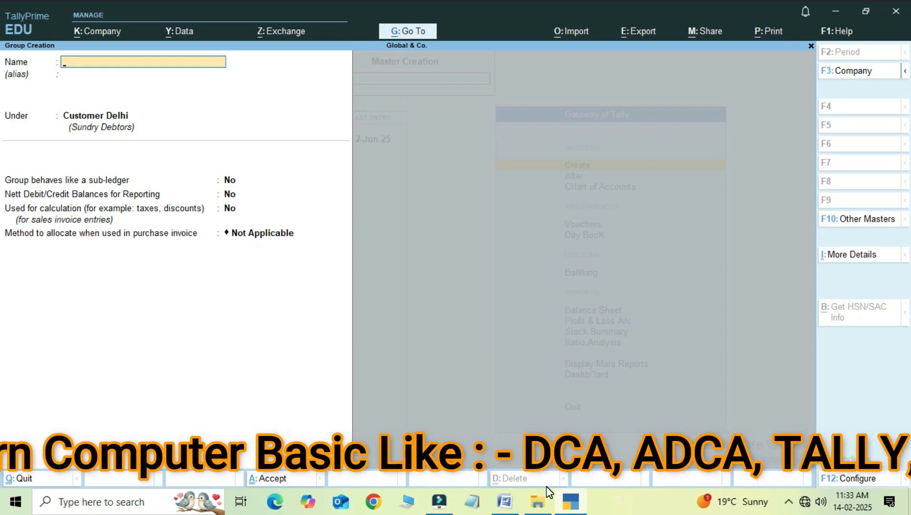
key("Escape")
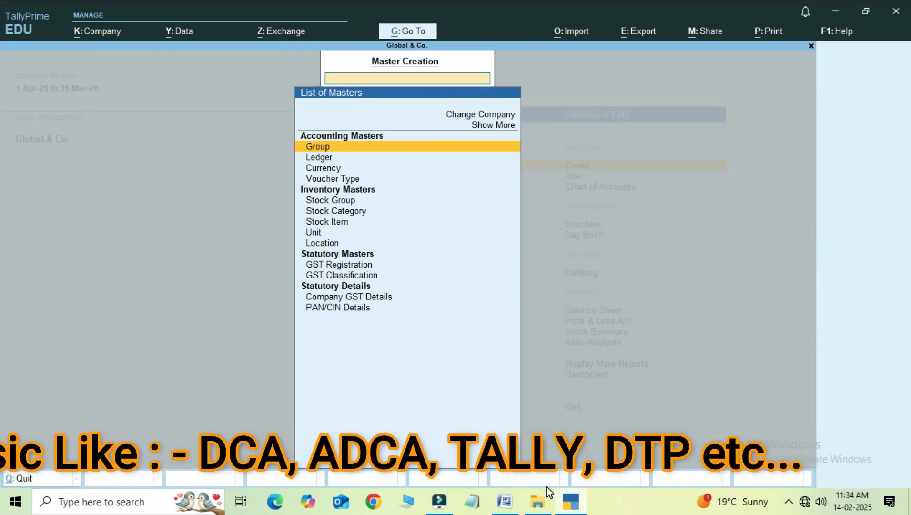
key("Escape")
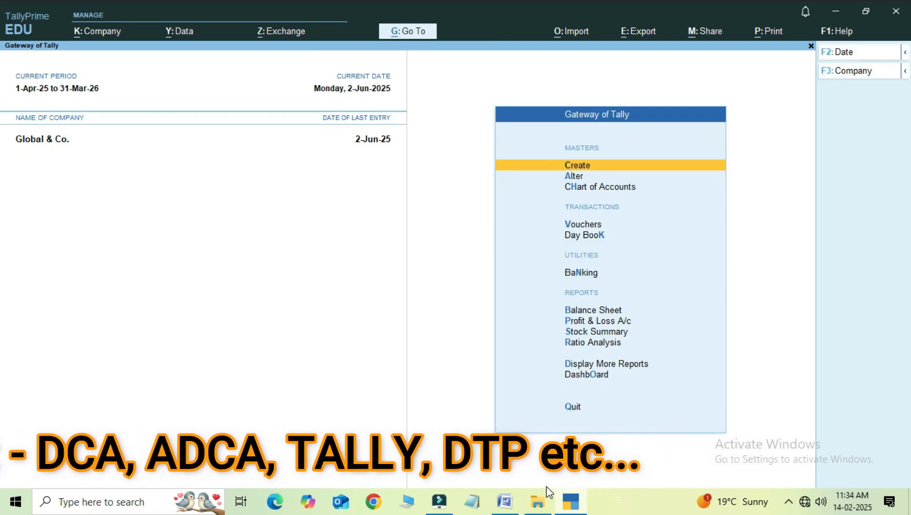
- From the chart of accounts' ledger list, start altering multiple ledgers at once
key("Down")
key("Down")
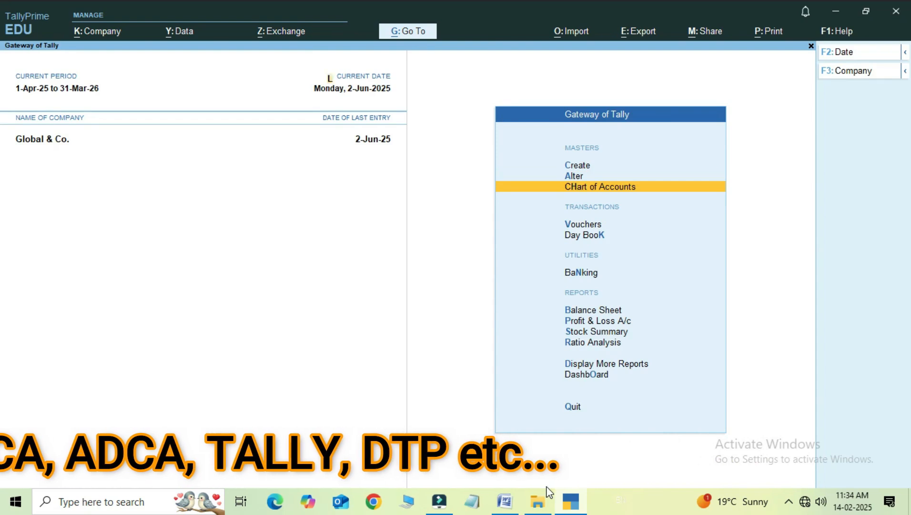
key("Return")
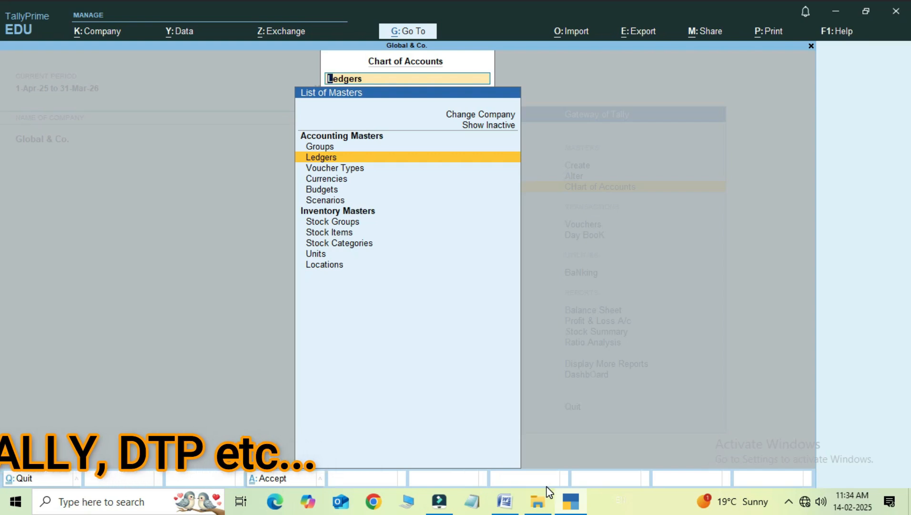
key("Return")
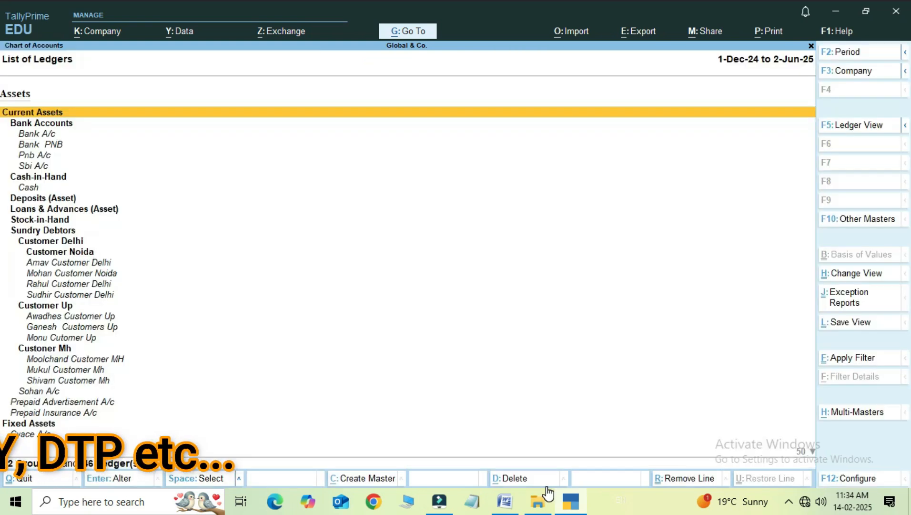
left_click(851, 413)
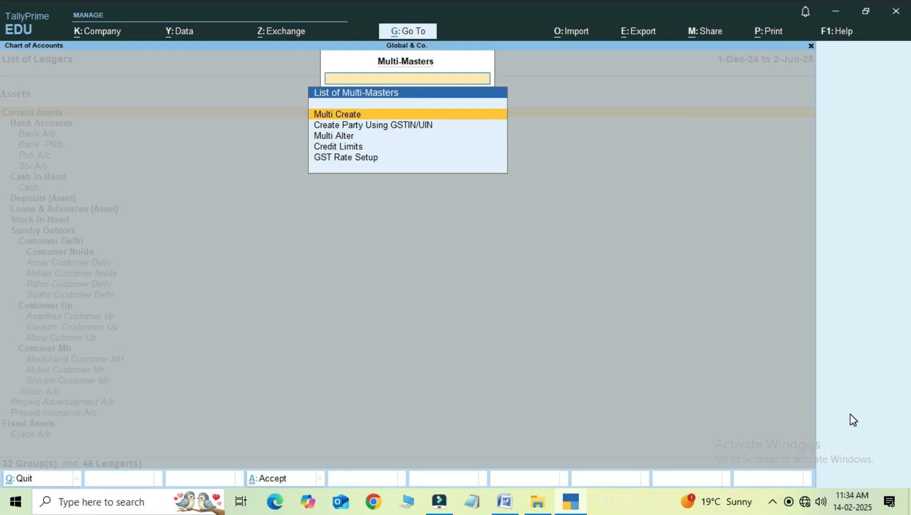
key("Down")
key("Down")
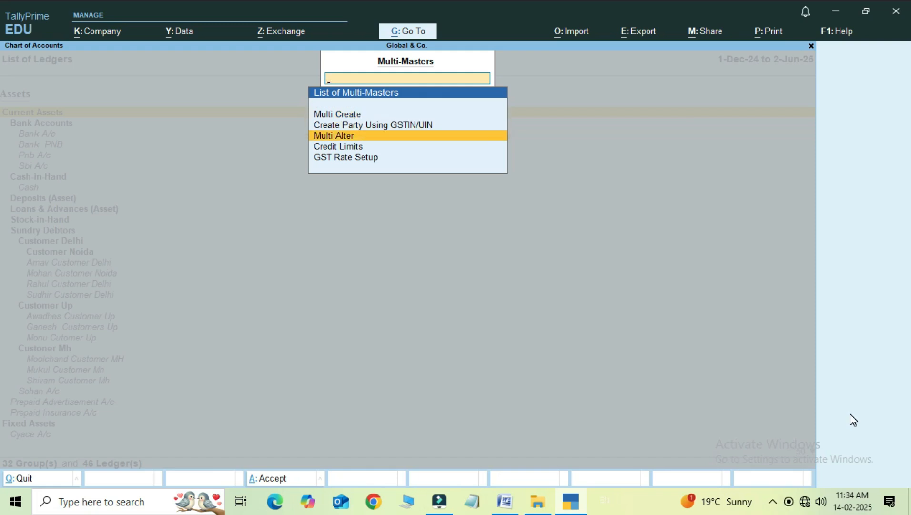
key("Return")
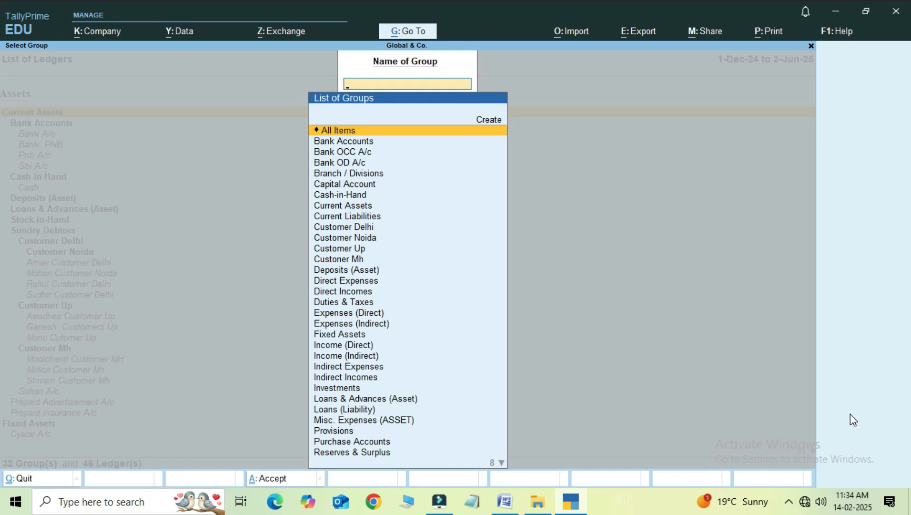
- Choose Customer Delhi as the group whose ledgers are altered
type("D")
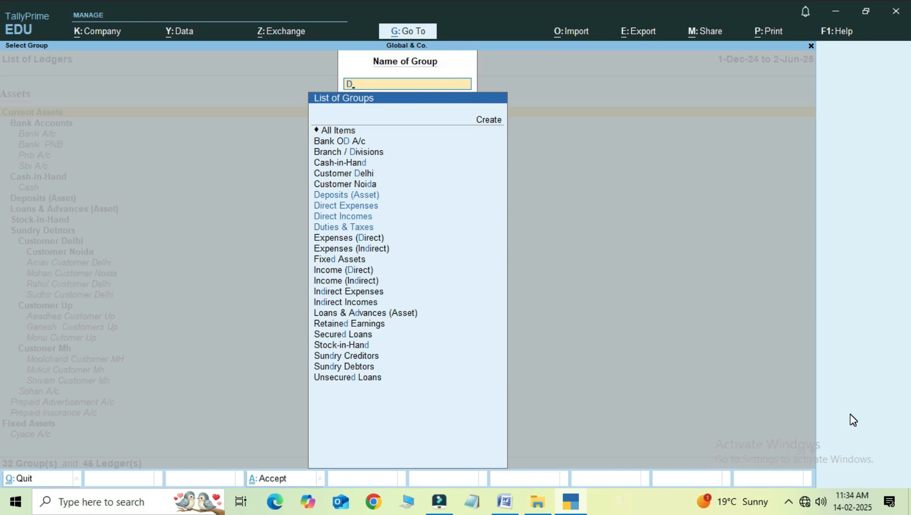
key("Down")
key("Down")
key("Down")
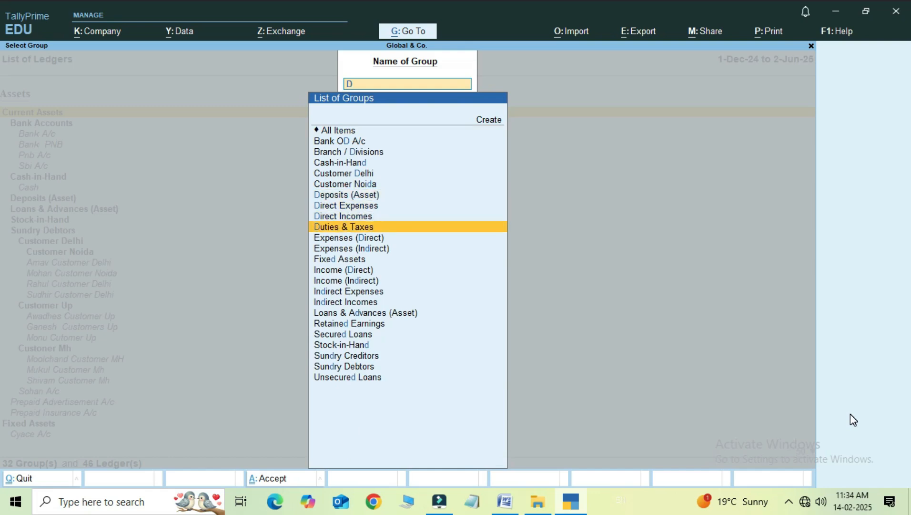
key("Down")
key("Down")
key("Down")
key("Down")
key("Down")
key("Up")
key("Up")
key("Up")
key("Up")
key("Up")
key("Up")
key("Up")
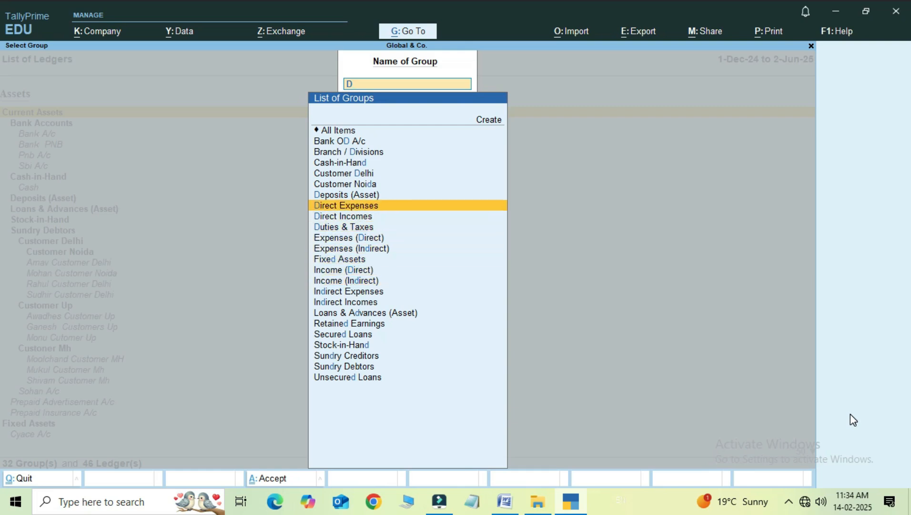
key("Up")
key("Up")
key("Up")
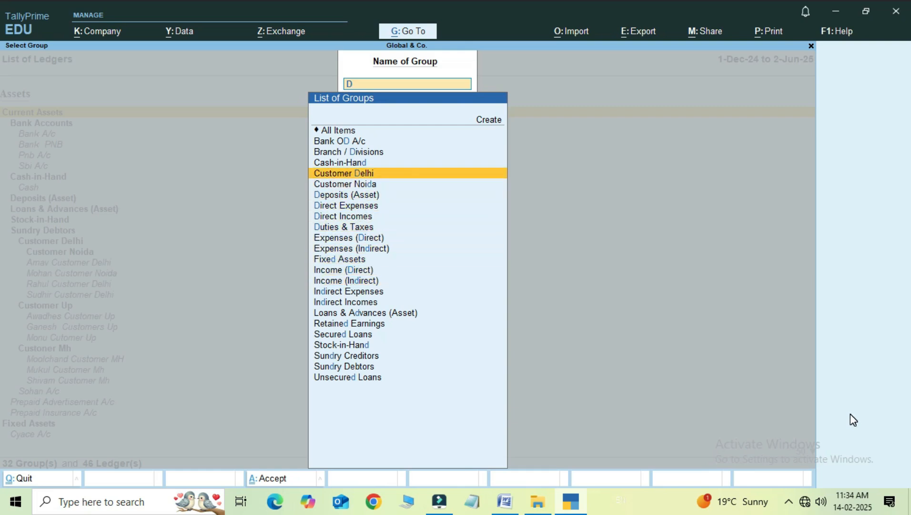
key("Return")
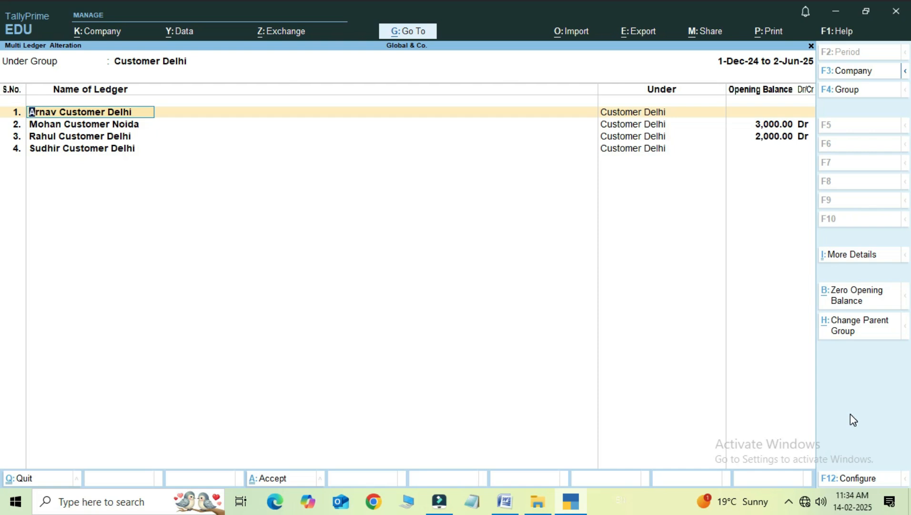
- Move the Noida customer's ledger in the second row under the Customer Noida group and save the alteration
key("Return")
key("Return")
key("Return")
key("Return")
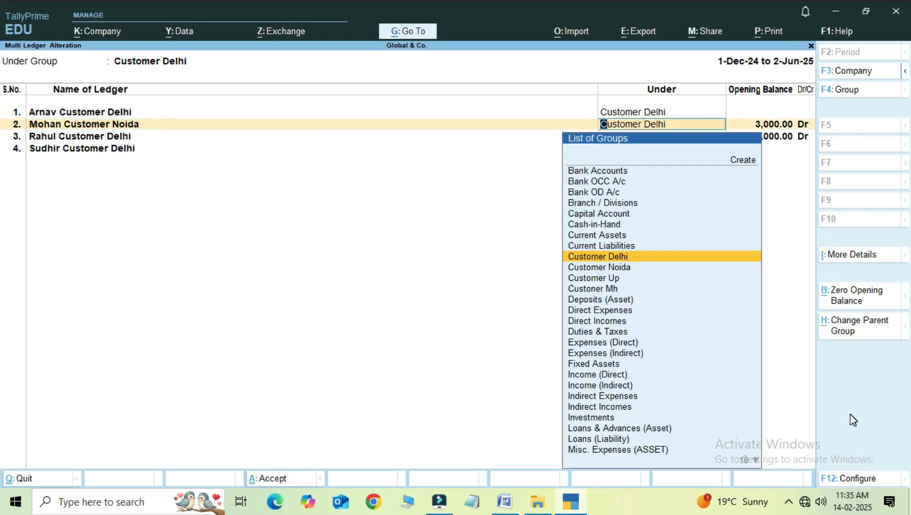
key("Down")
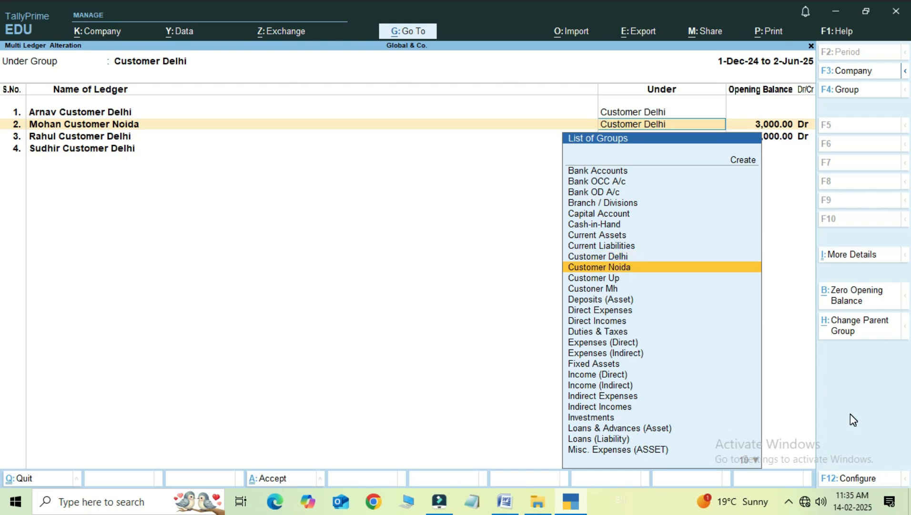
key("Return")
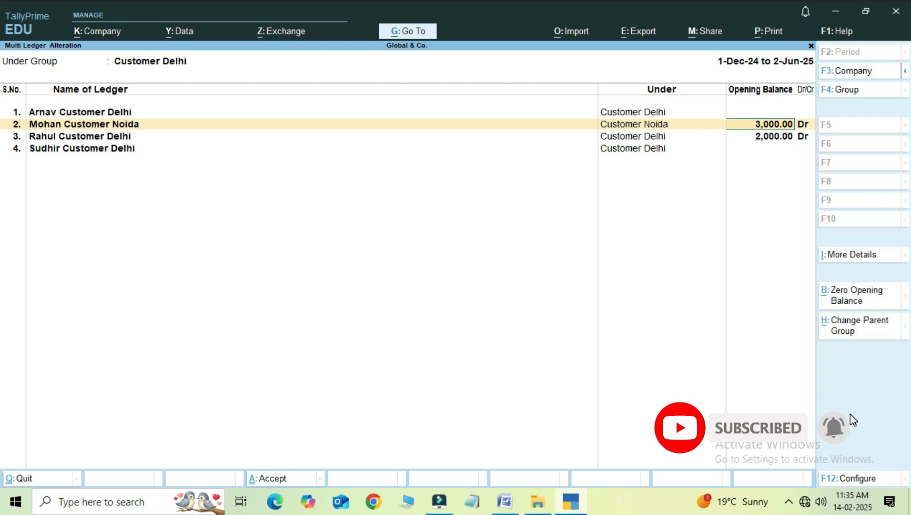
key("ctrl")
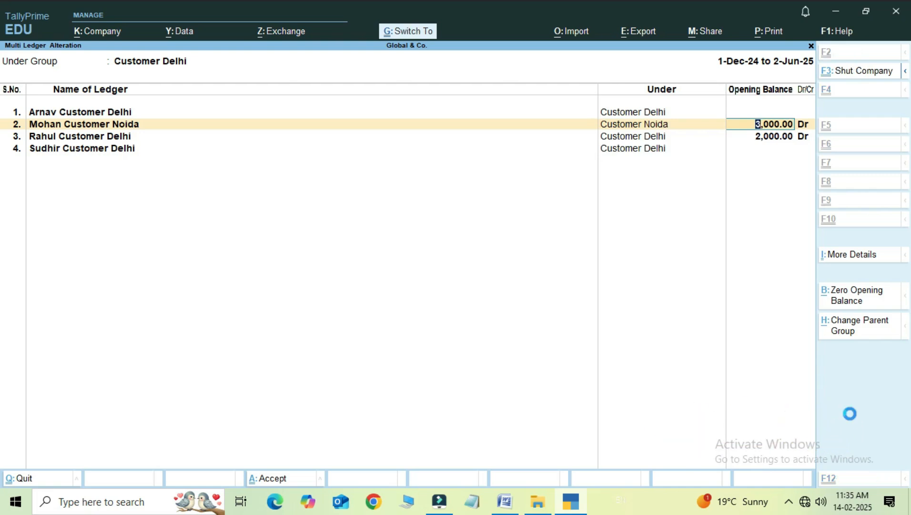
- Close the ledger alteration and chart of accounts screens, returning to the Gateway of Tally
key("Escape")
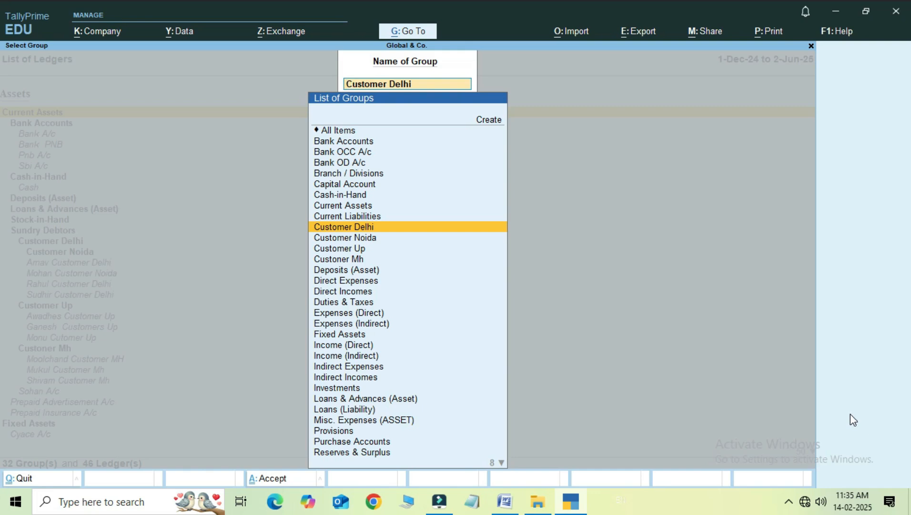
key("BackSpace")
key("Escape")
key("Escape")
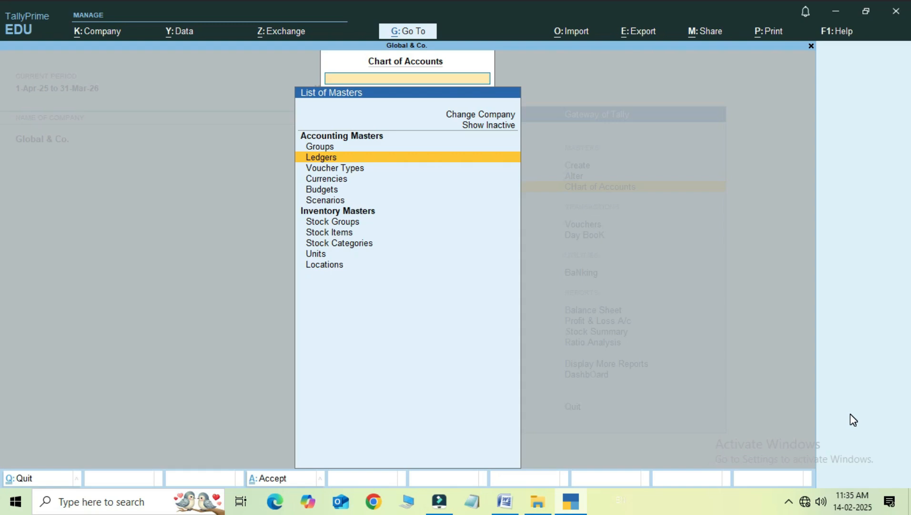
key("Down")
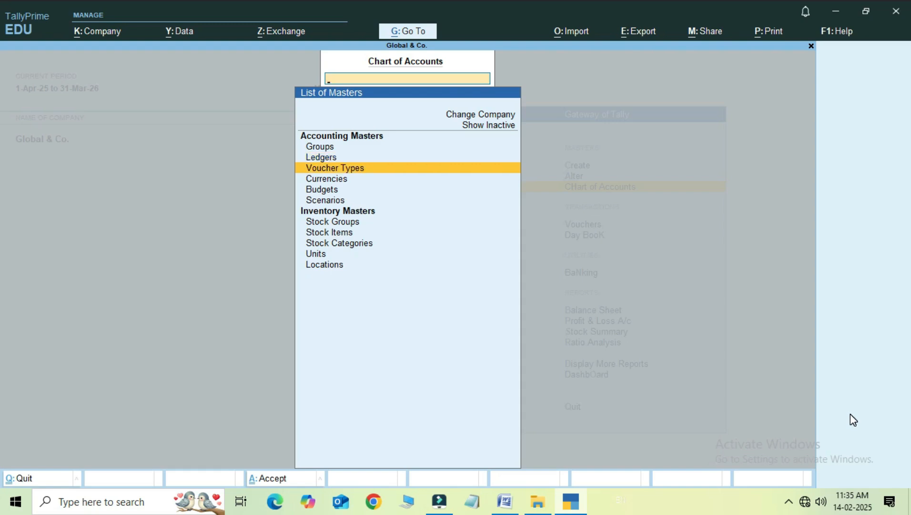
key("Escape")
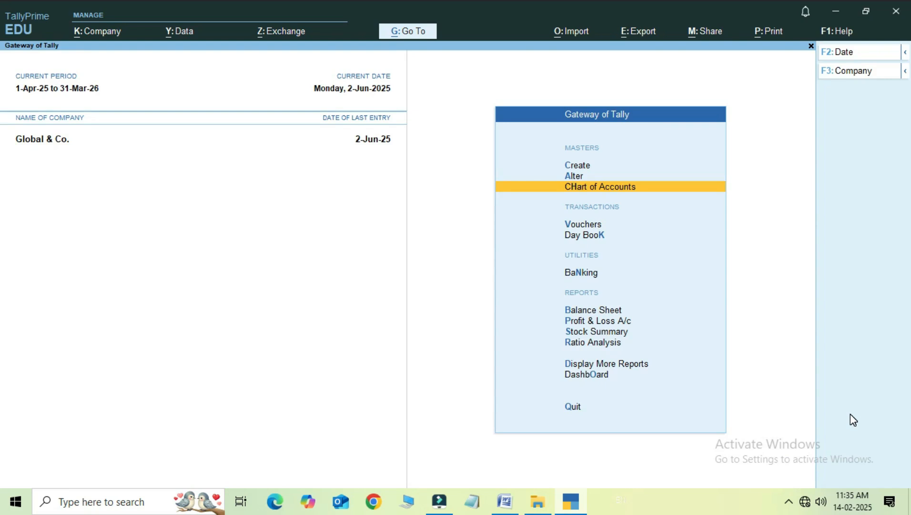
- Open the Account Books reports from the additional reports
key("Down")
key("Down")
key("Down")
key("Down")
key("Down")
key("Down")
key("Down")
key("Down")
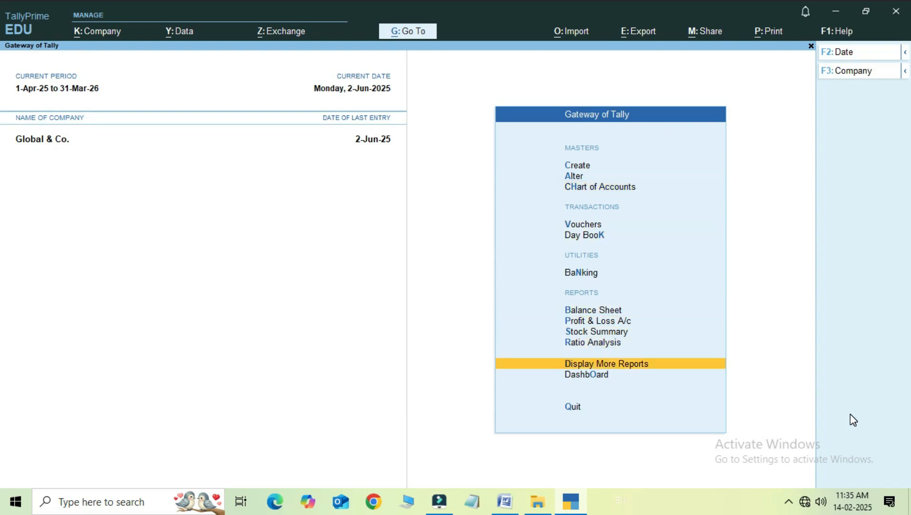
key("Return")
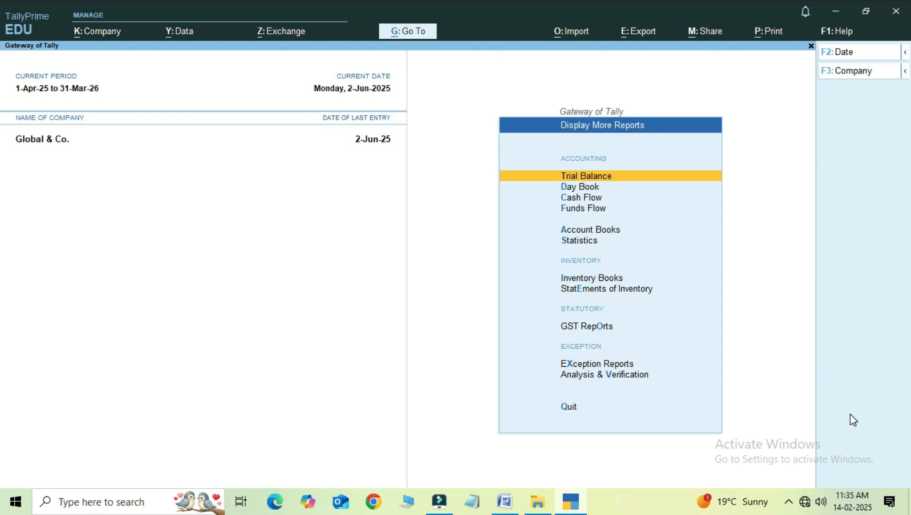
key("Down")
key("Down")
key("Down")
key("Down")
key("Return")
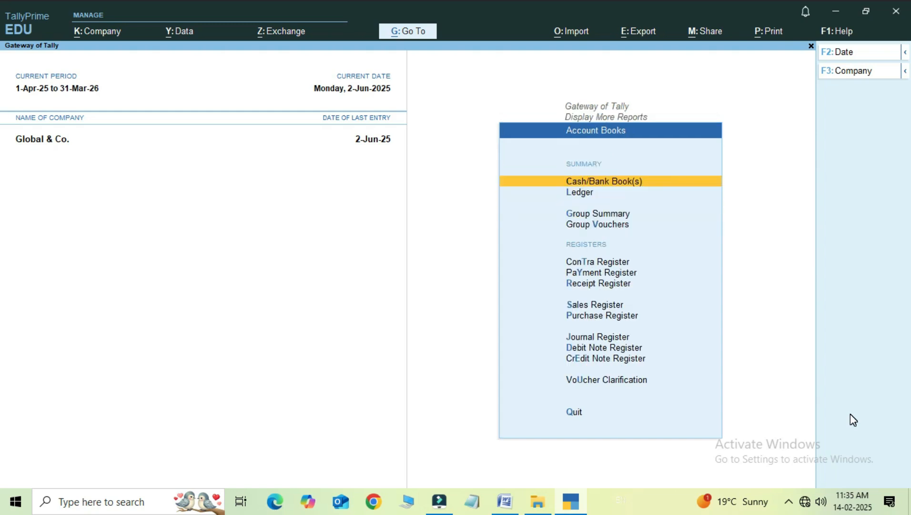
- Open the Group Summary report for the Sundry Debtors group
key("Down")
key("Down")
key("Down")
key("Up")
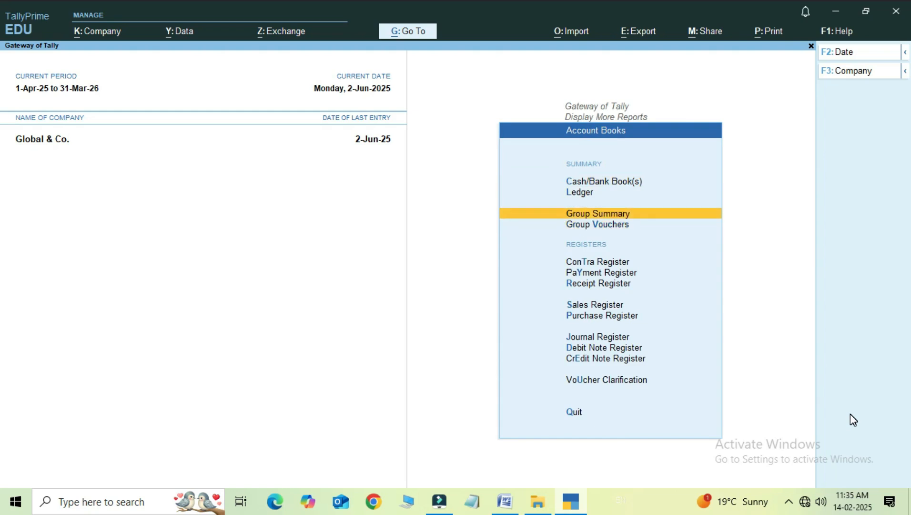
key("Return")
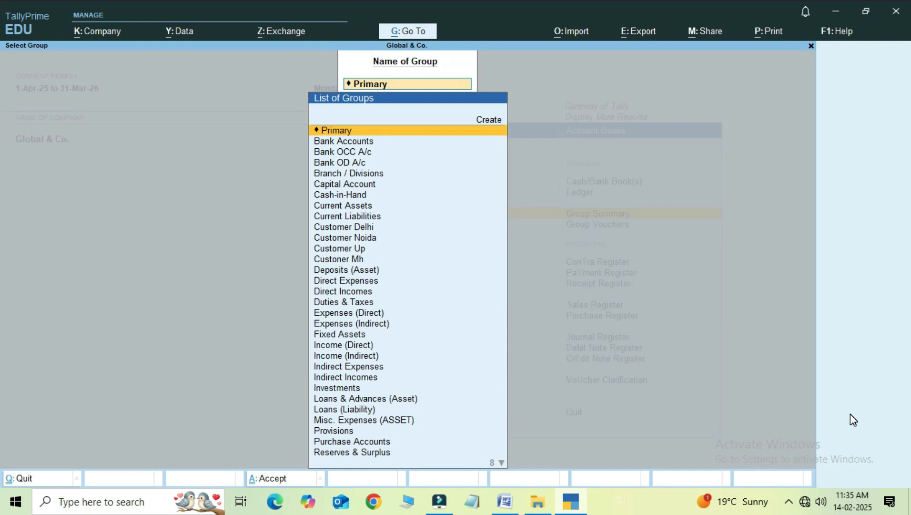
type("S")
key("Down")
key("Down")
key("Down")
key("Down")
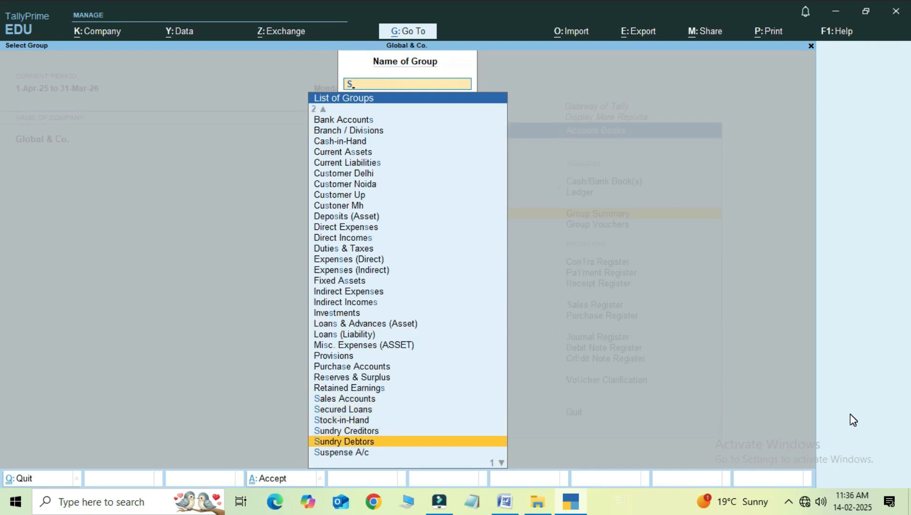
key("Return")
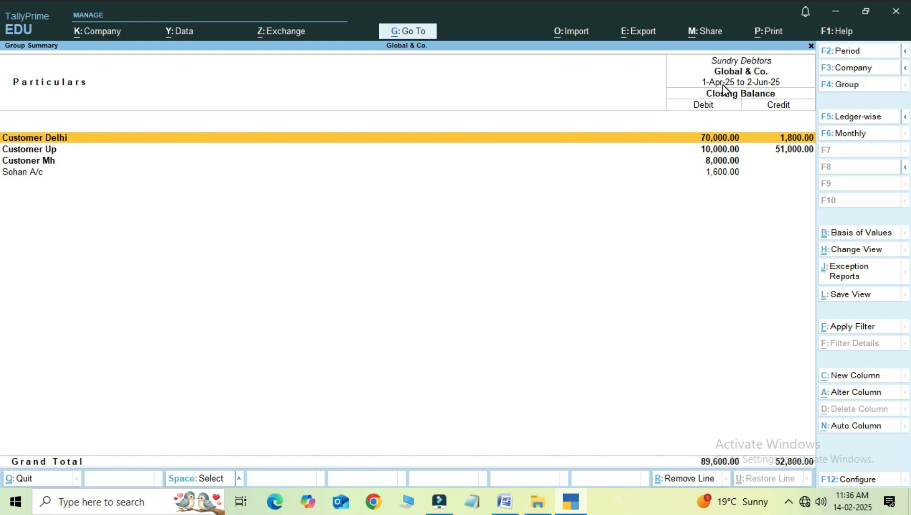
key("F2")
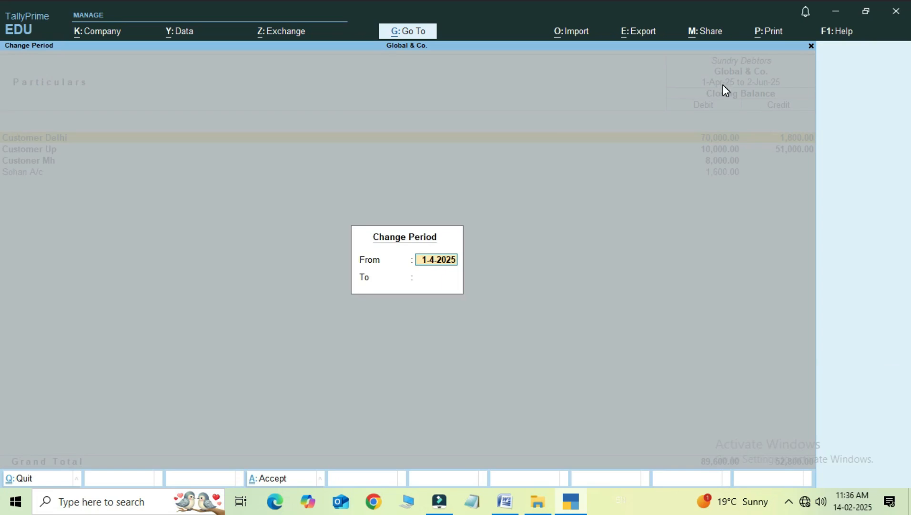
key("Escape")
key("Escape")
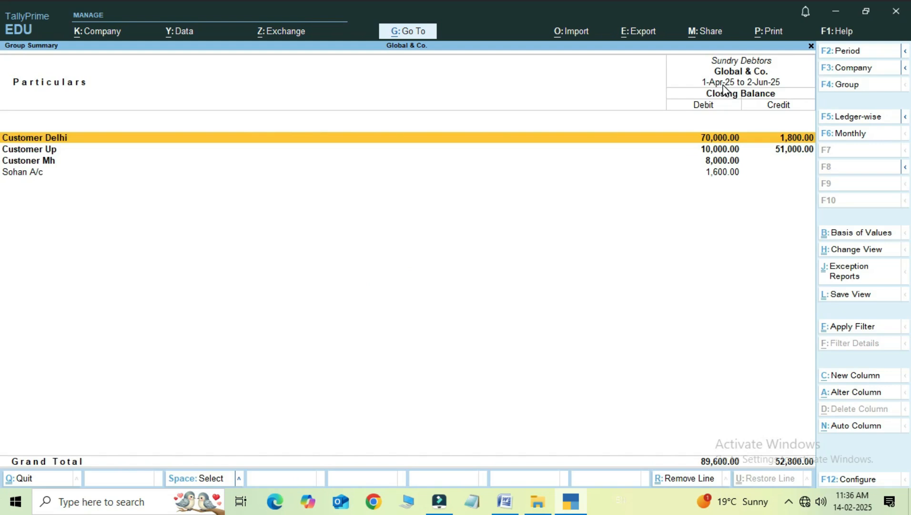
- Switch the Sundry Debtors summary to the detailed view, expanding each customer group
key("ctrl")
key("ctrl")
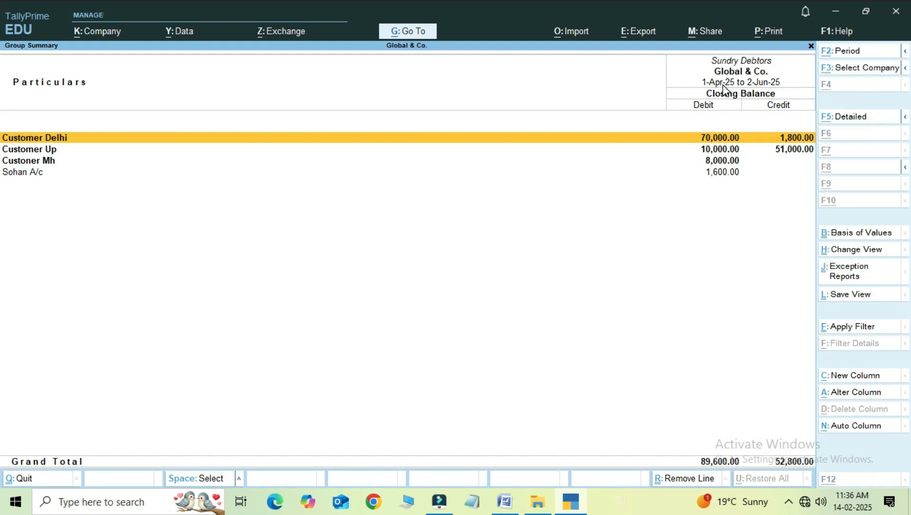
key("alt+F5")
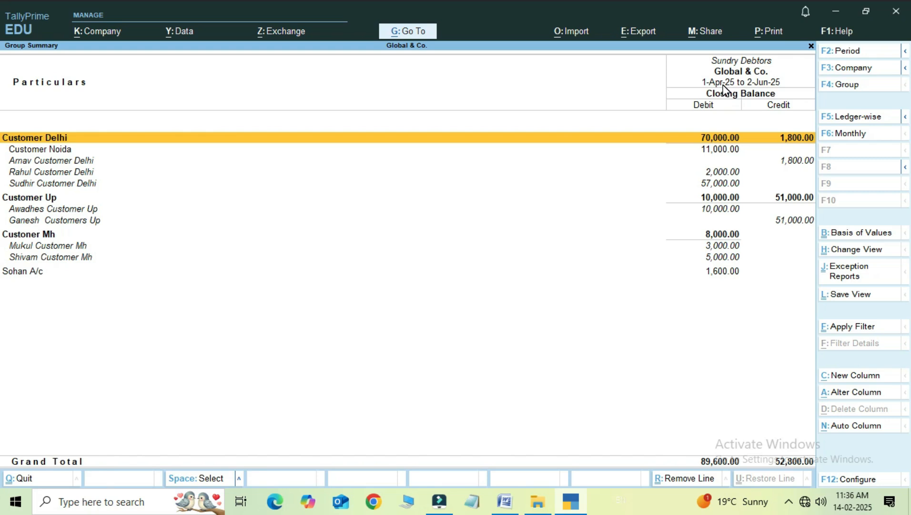
- Examine the Customer Noida sub-group and the individual ledgers listed under Customer Delhi and Customer Up
key("Down")
key("Down")
key("Up")
key("Up")
key("Down")
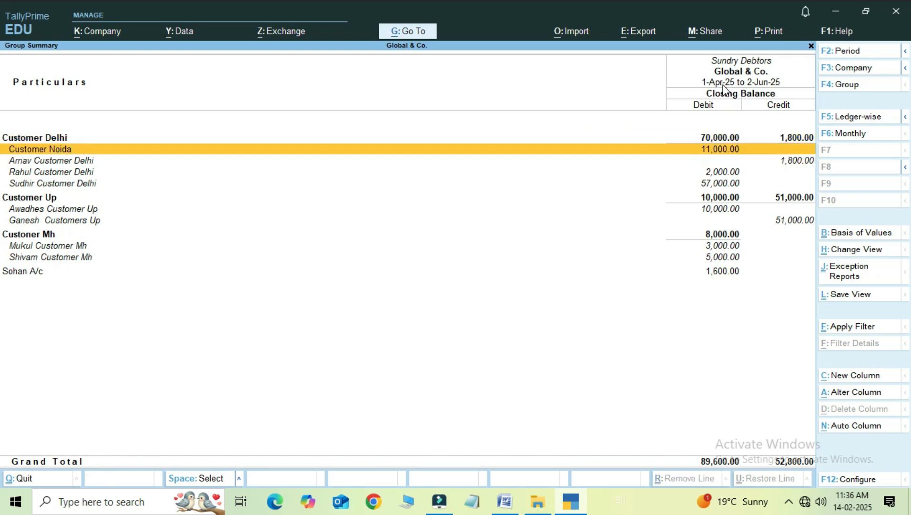
key("Up")
key("Down")
key("Down")
key("Down")
key("Down")
key("Down")
key("Down")
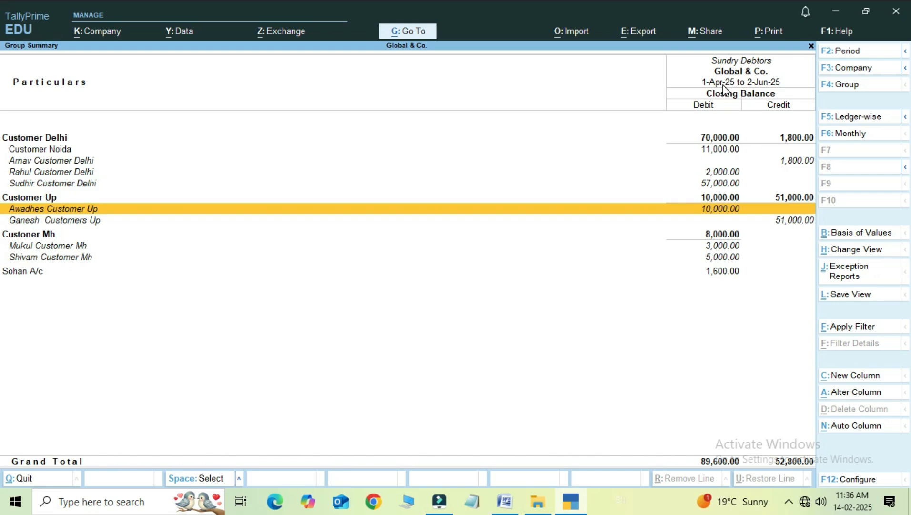
- Configure the Sundry Debtors group summary to expand all levels in the detailed format
key("F12")
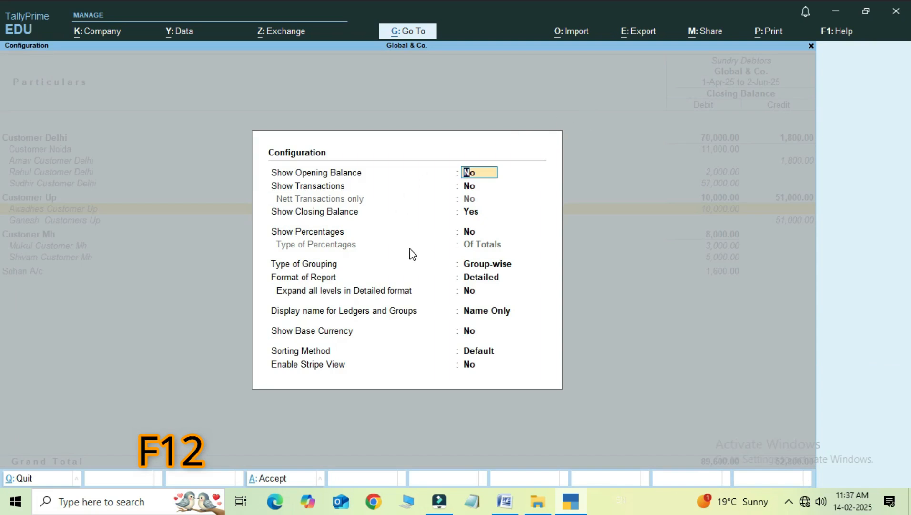
key("Return")
key("Return")
key("Return")
key("Return")
key("Return")
key("Return")
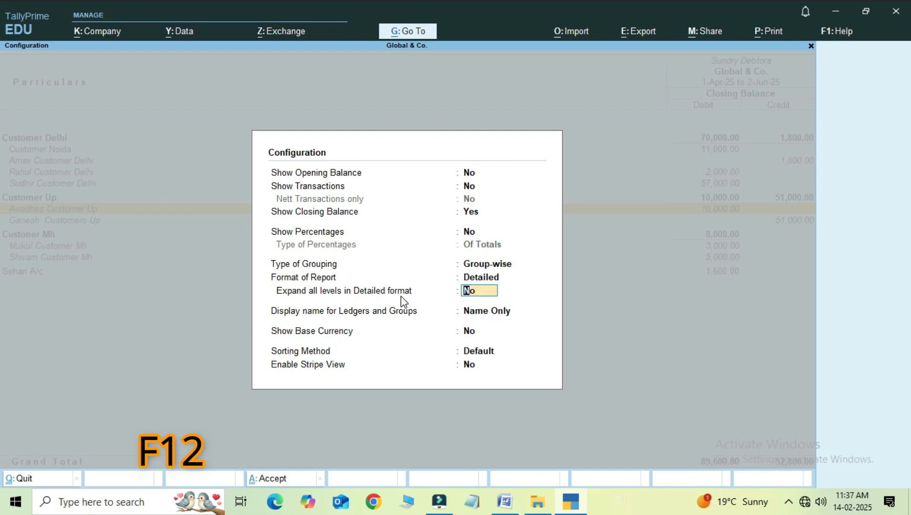
type("y")
key("Return")
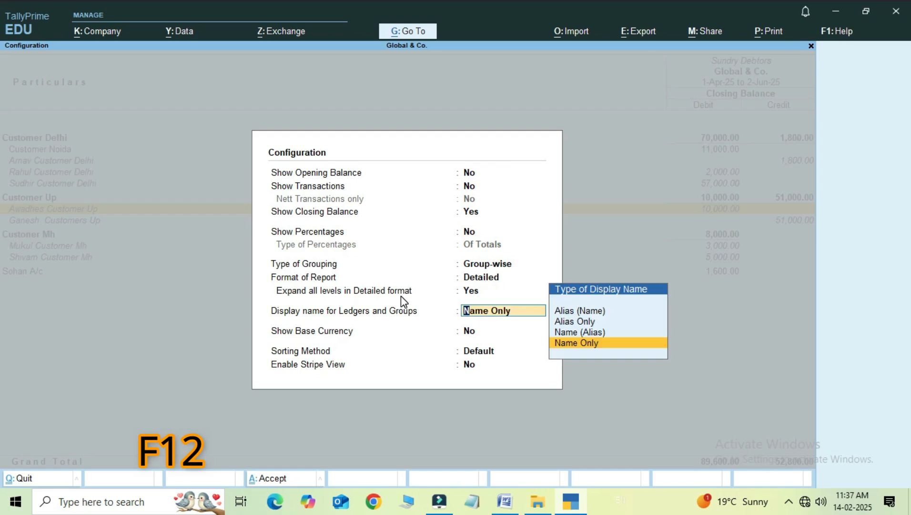
key("ctrl+a")
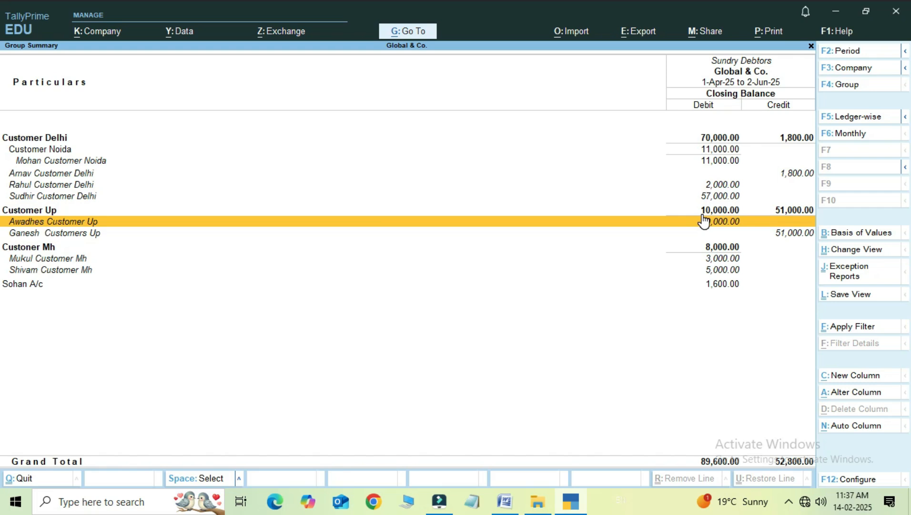
- Switch the group summary from Sundry Debtors to the Customer Noida group
key("F4")
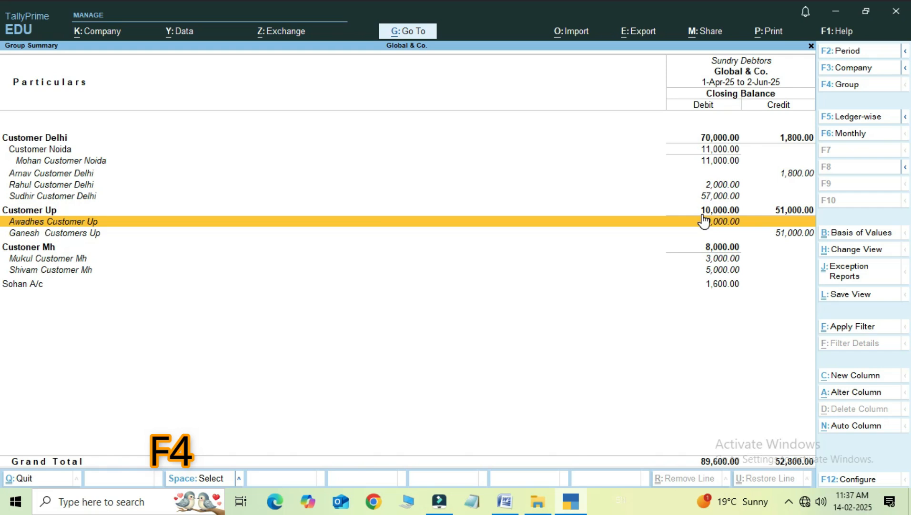
key("F4")
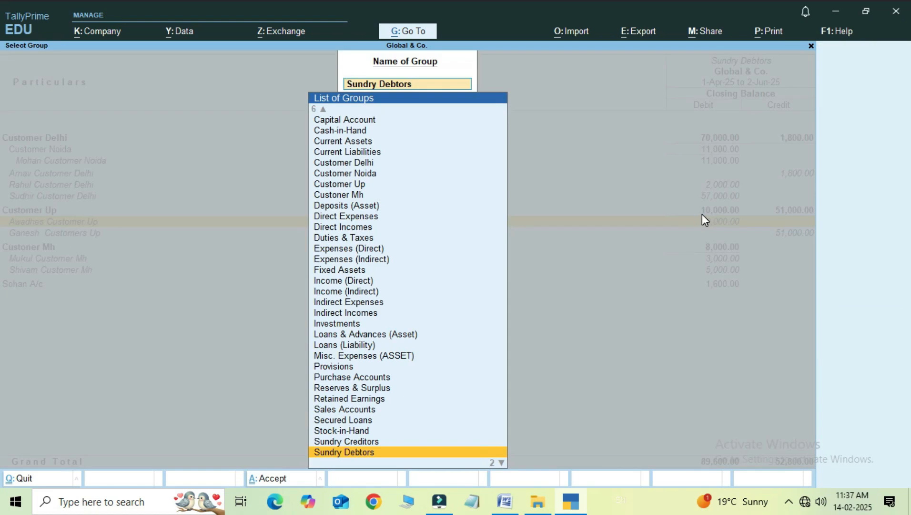
key("Up")
key("Up")
key("Up")
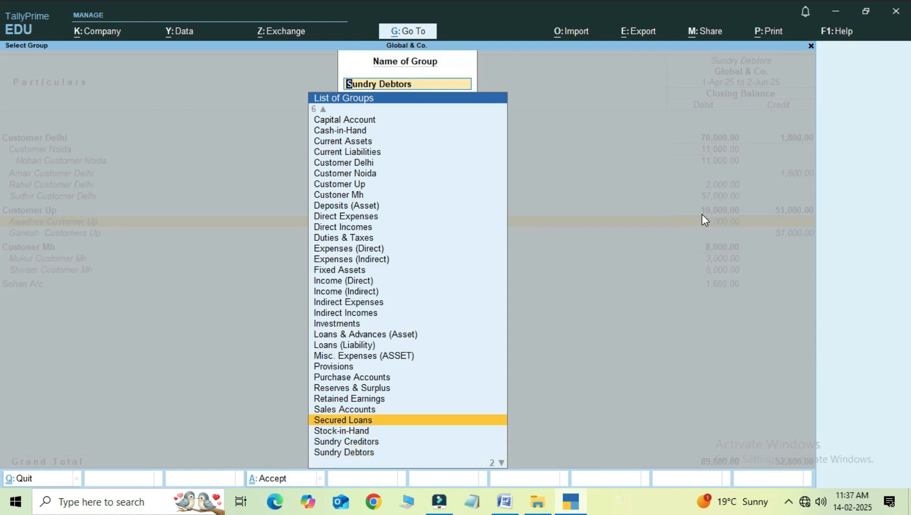
key("Up")
key("Up")
key("Up")
key("Up")
key("Up")
key("Up")
key("Up")
key("Up")
key("Up")
key("Up")
key("Up")
key("Up")
key("Up")
key("Up")
key("Up")
key("Up")
key("Up")
key("Up")
key("Up")
key("Up")
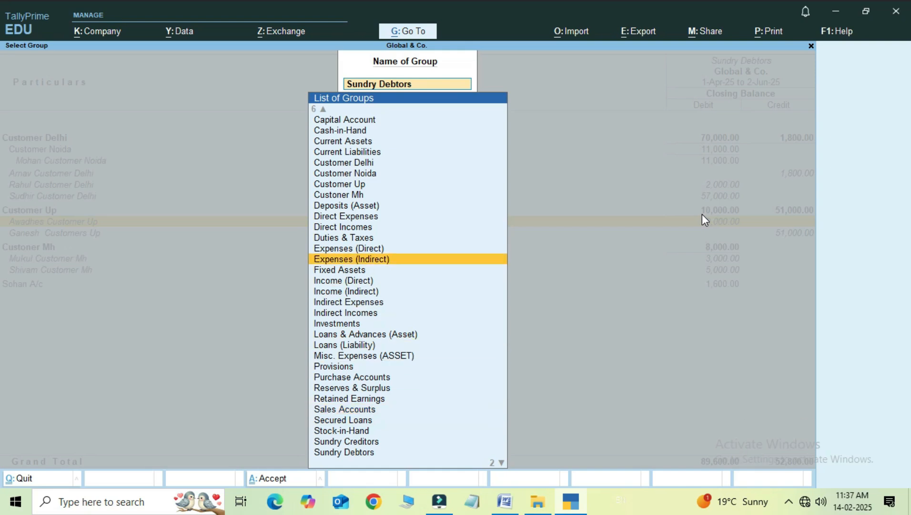
key("Up")
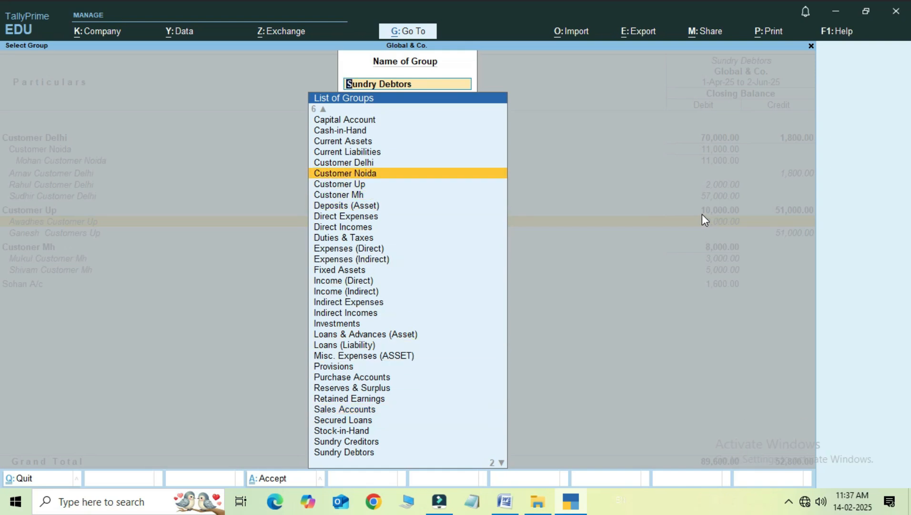
key("Return")
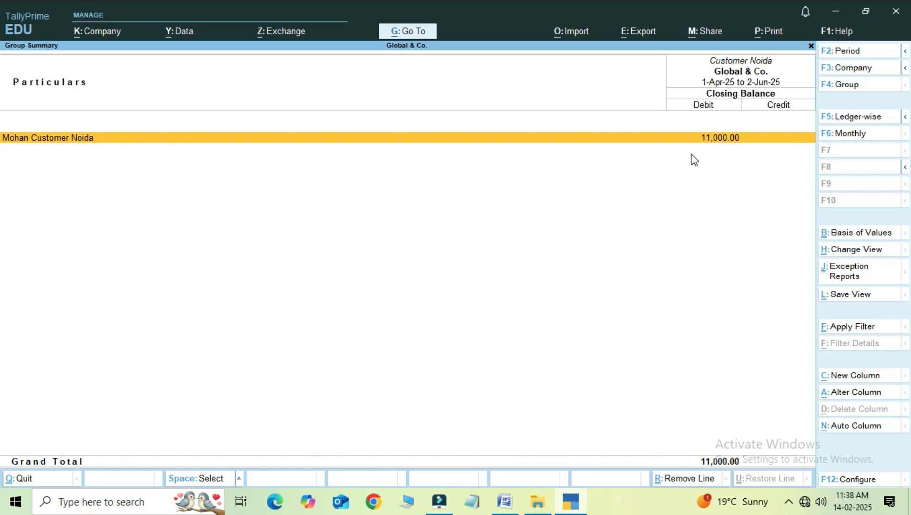
- Return to the group selection and open the group summary for Customer Delhi
key("Escape")
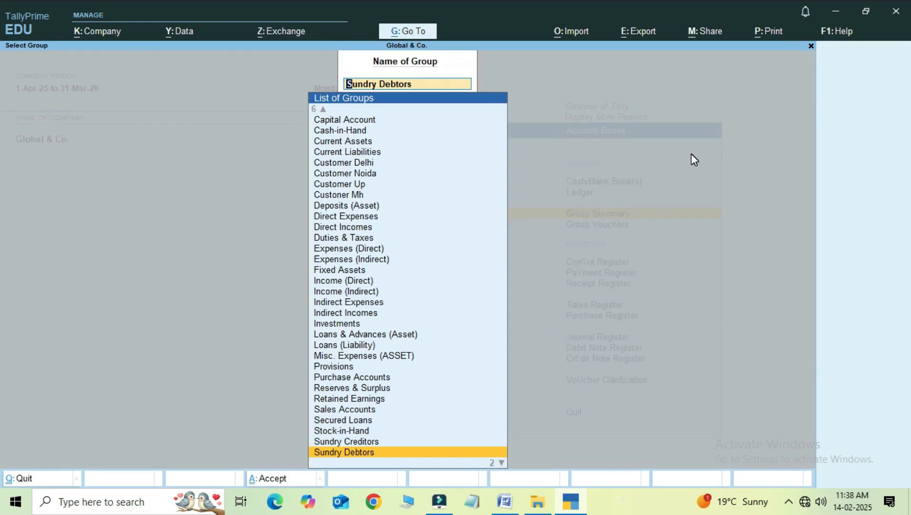
key("Up")
key("Up")
key("Up")
key("Up")
key("Up")
key("Up")
key("Up")
key("Up")
key("Up")
key("Up")
key("Up")
key("Up")
key("Up")
key("Up")
key("Up")
key("Up")
key("Up")
key("Up")
key("Up")
key("Up")
key("Up")
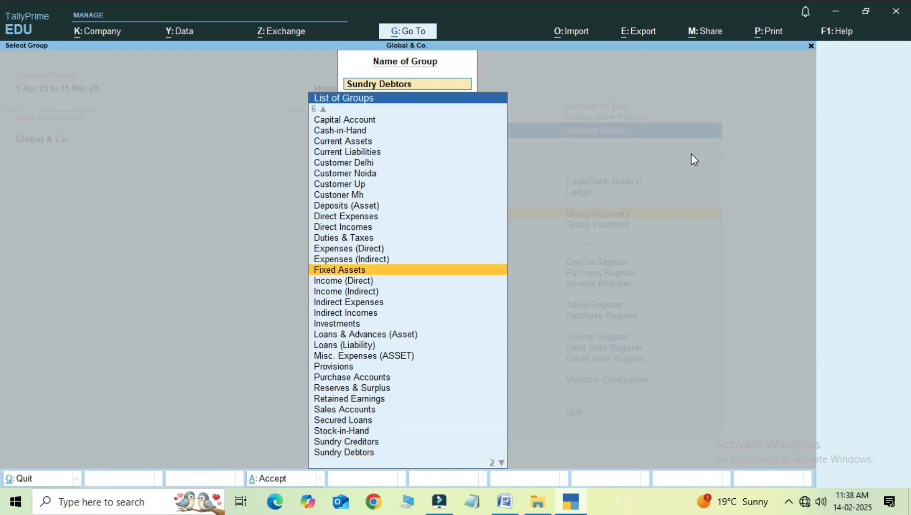
key("Return")
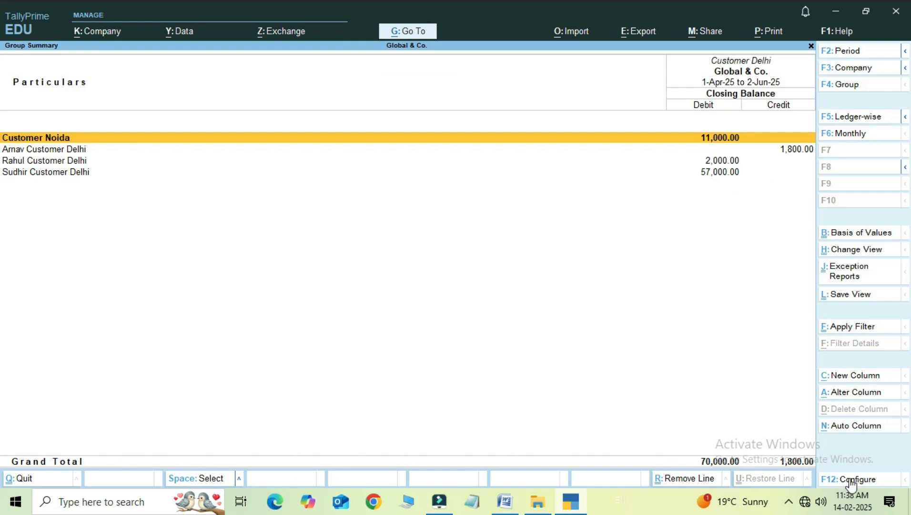
- Configure the Customer Delhi summary to show opening balances and transactions, keeping the other display options as they are
key("F12")
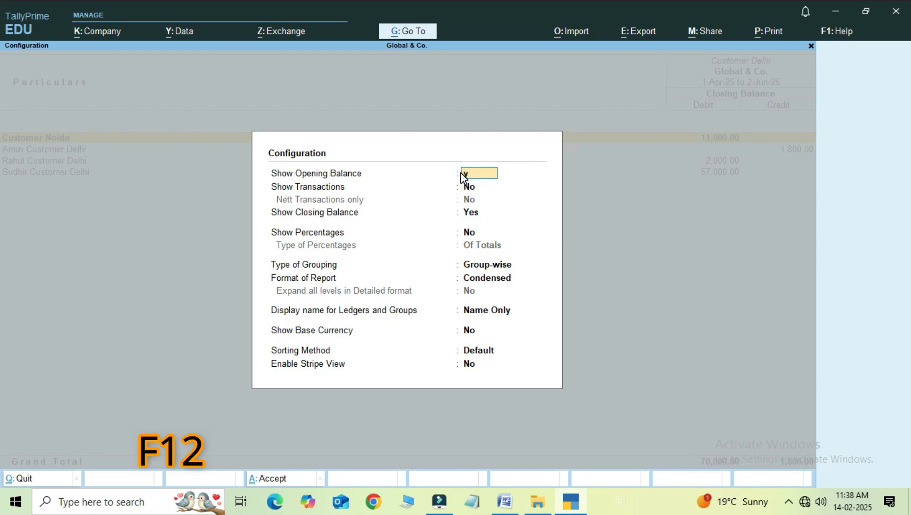
key("Return")
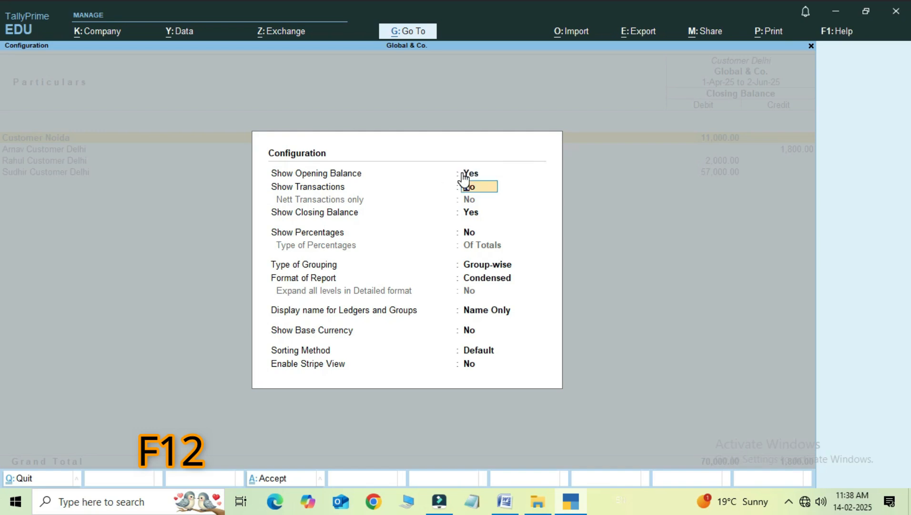
type("y")
key("Return")
key("Return")
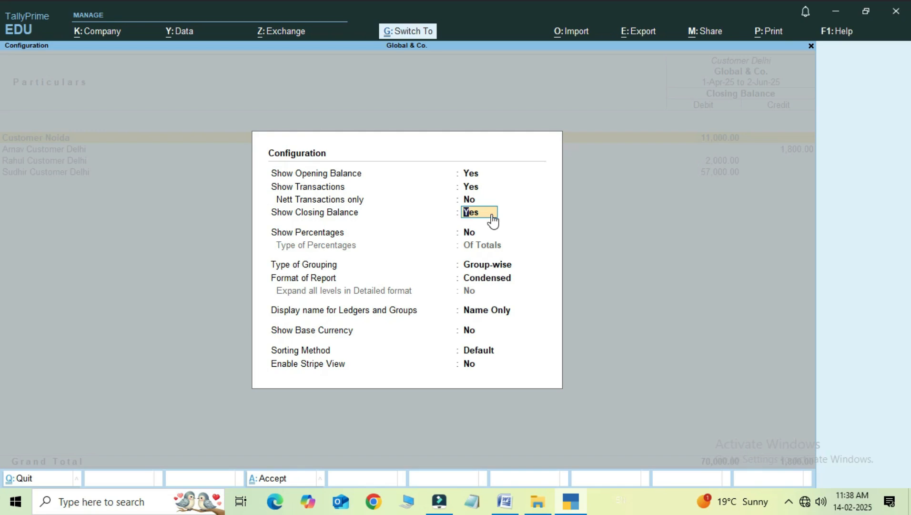
key("Return")
key("Return")
key("Return")
key("Return")
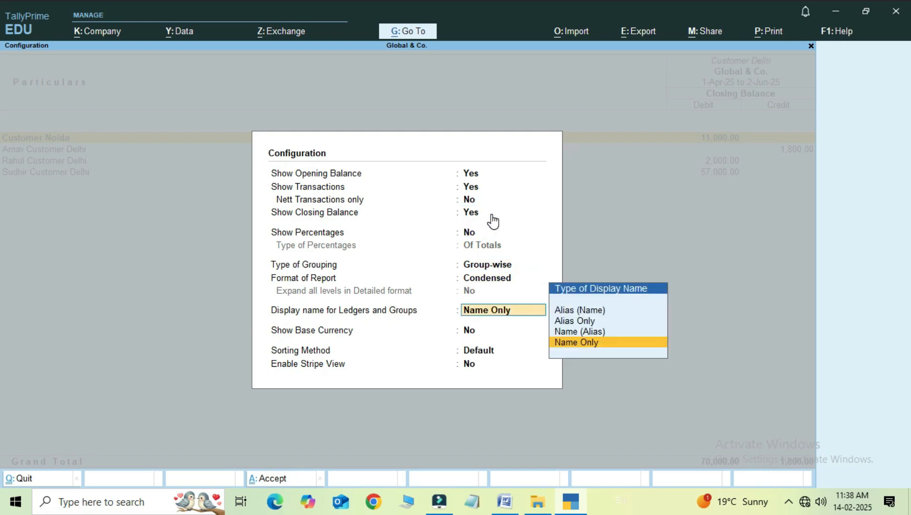
key("Return")
key("Return")
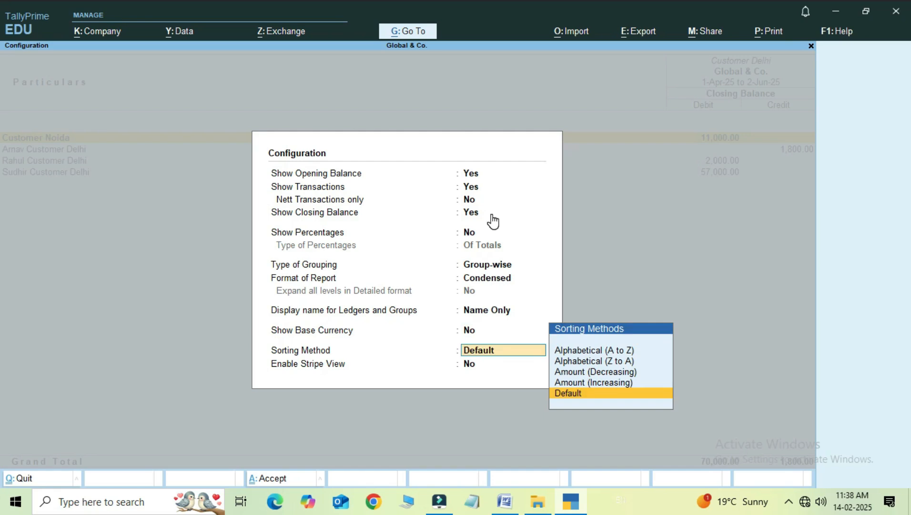
key("Return")
key("Return")
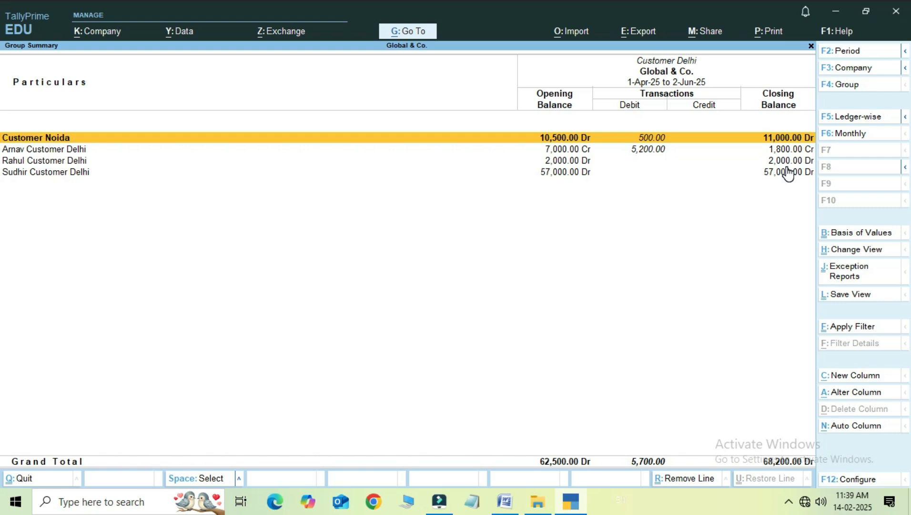
- Close the Customer Delhi summary and return to the Gateway of Tally
key("F4")
key("Escape")
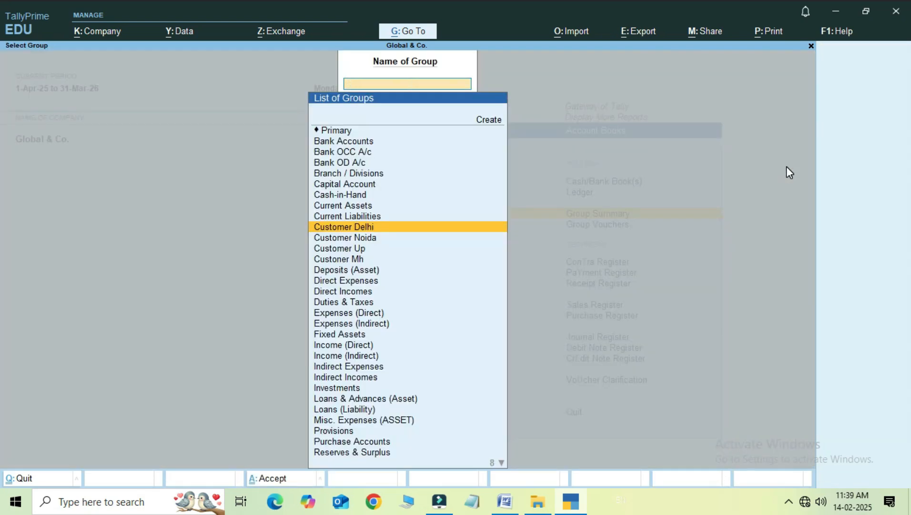
key("Escape")
key("Escape")
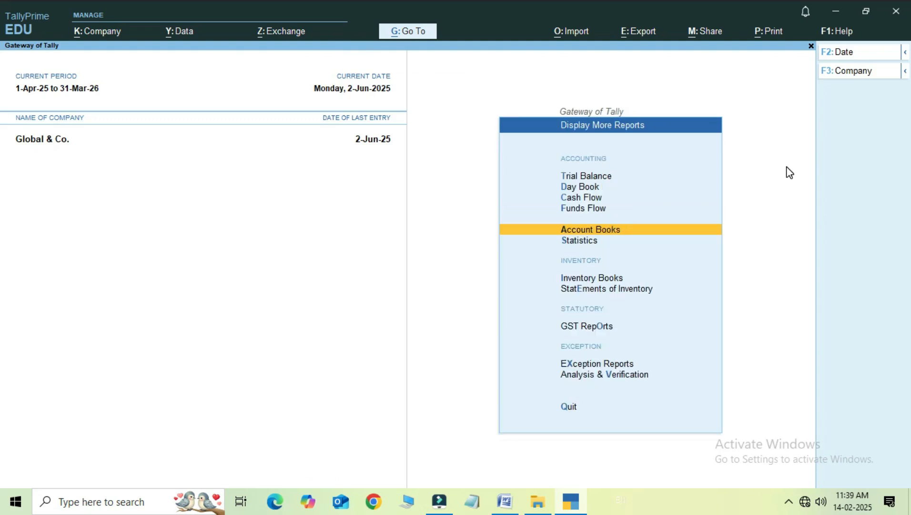
key("Escape")
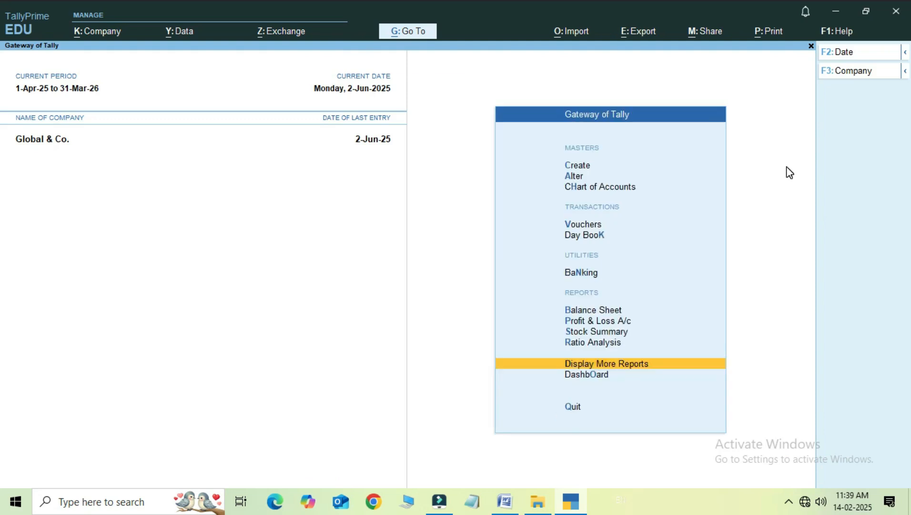
- Review the list of groups in the Chart of Accounts, and return to the Gateway of Tally
key("Up")
key("Up")
key("Up")
key("Up")
key("Up")
key("Up")
key("Up")
key("Up")
key("Up")
key("Down")
key("Return")
key("Up")
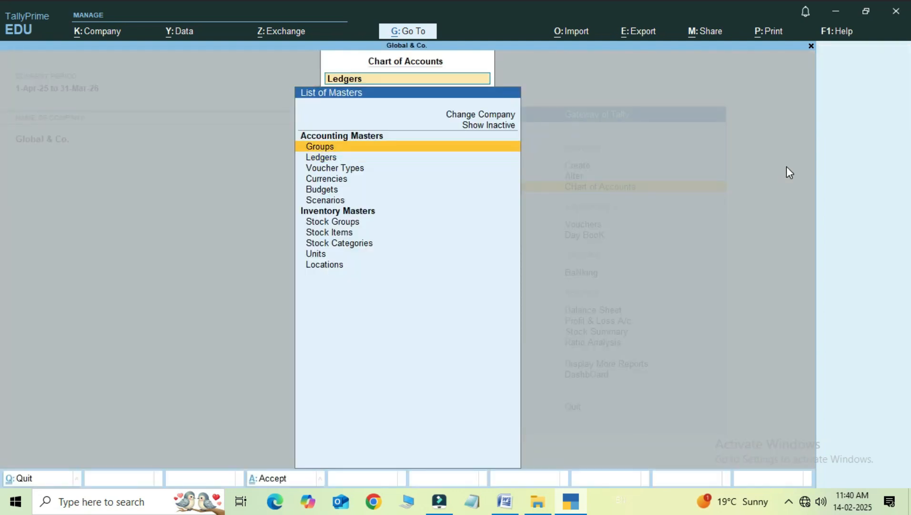
key("Return")
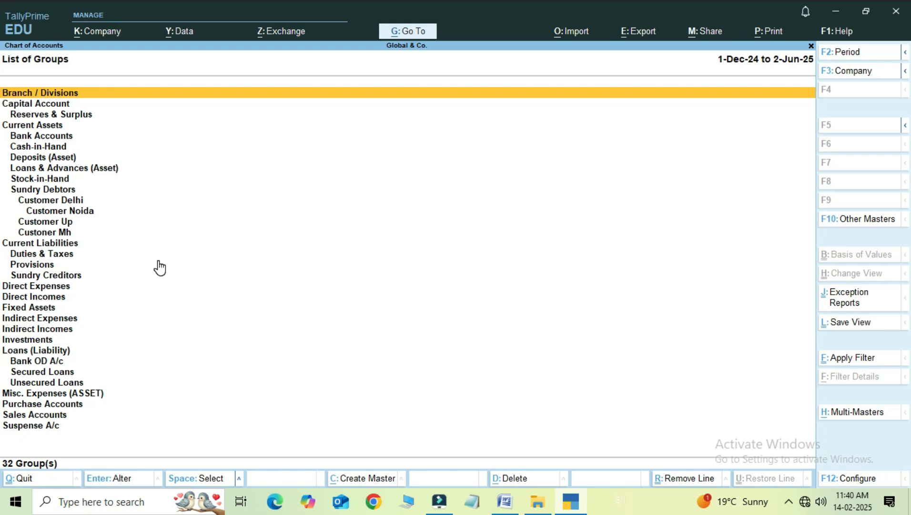
key("Escape")
key("Escape")
key("Escape")
key("Escape")
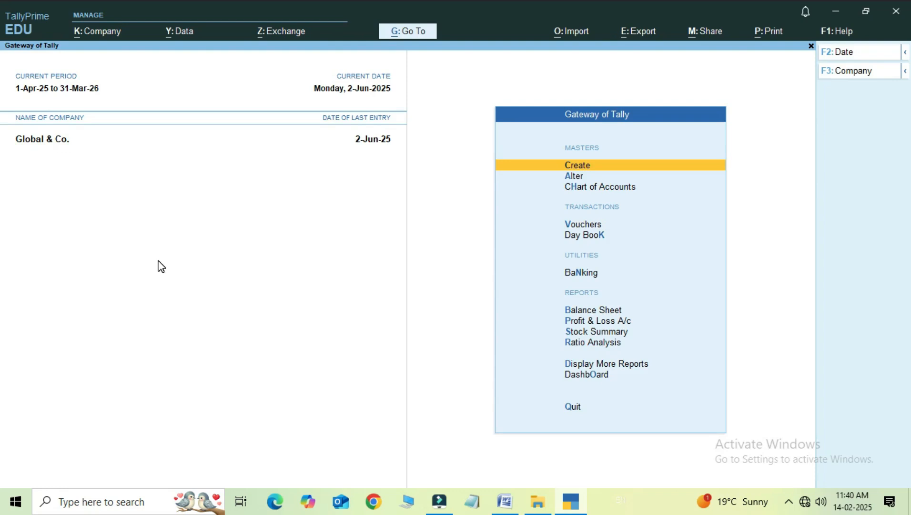
- Start creating a new accounting group and name it Work, leaving the alias blank
key("Down")
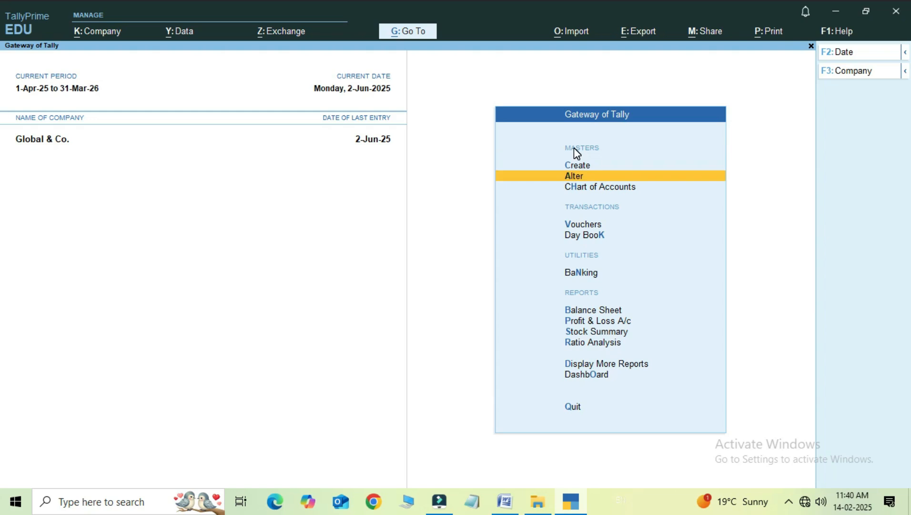
key("Up")
key("Up")
key("Up")
key("Up")
key("Up")
key("Up")
key("Up")
key("Up")
key("Up")
key("Up")
key("Up")
key("Up")
key("Up")
key("Up")
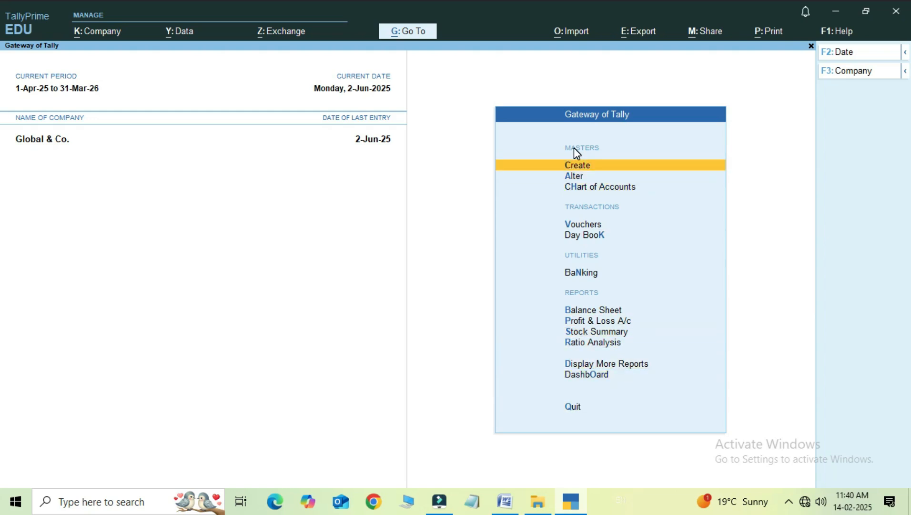
key("Return")
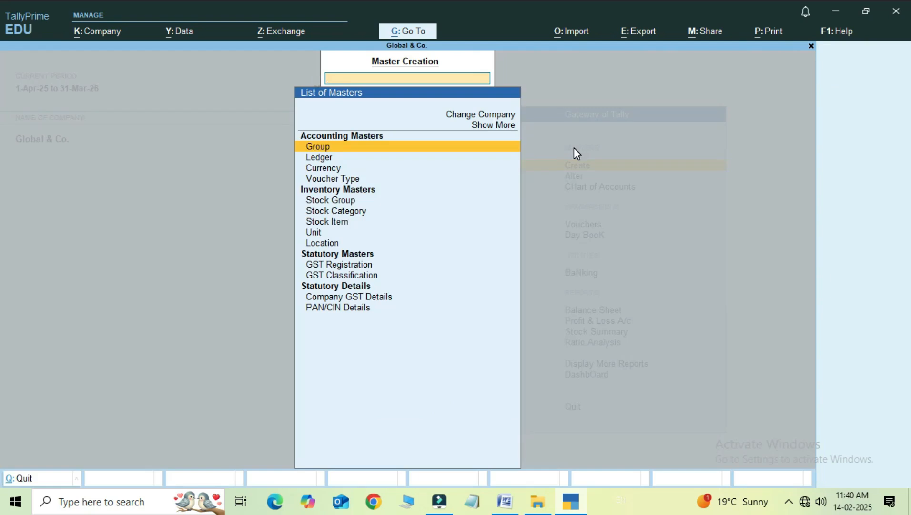
left_click(338, 149)
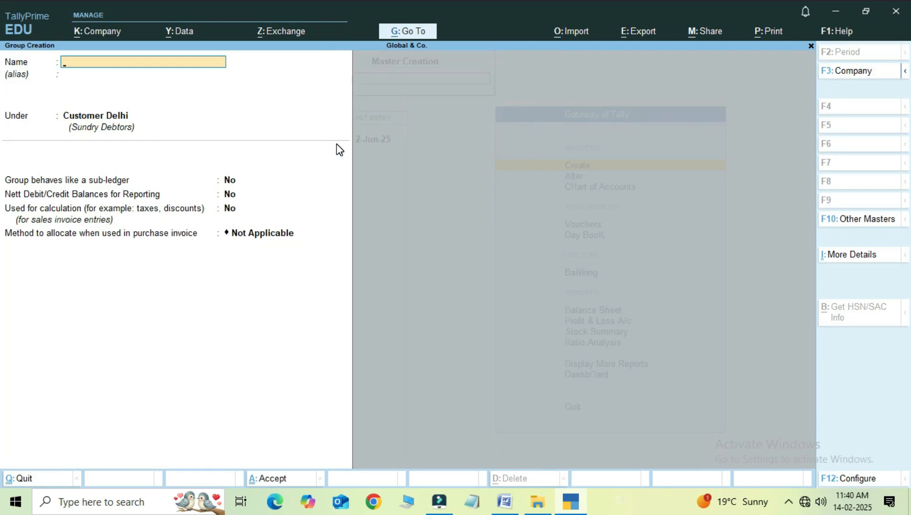
type("Wotk")
key("BackSpace")
key("BackSpace")
type("rk")
key("Return")
key("Return")
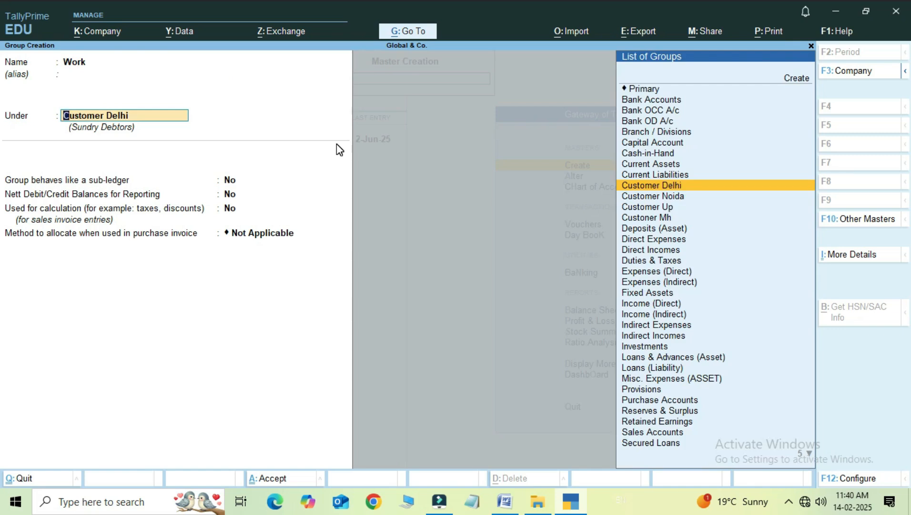
- Place the Work group under Primary
key("Up")
key("Up")
key("Up")
key("Up")
key("Up")
key("Up")
key("Up")
key("Up")
key("Up")
key("Up")
key("Down")
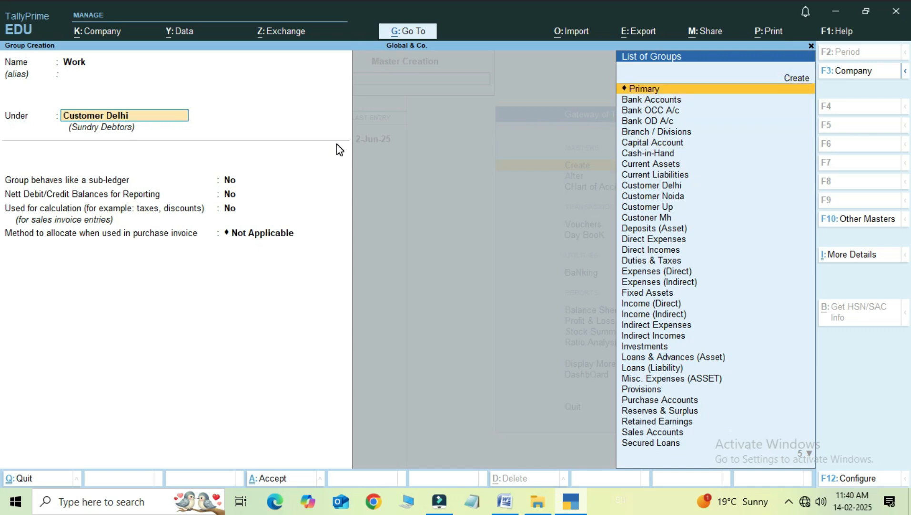
key("Return")
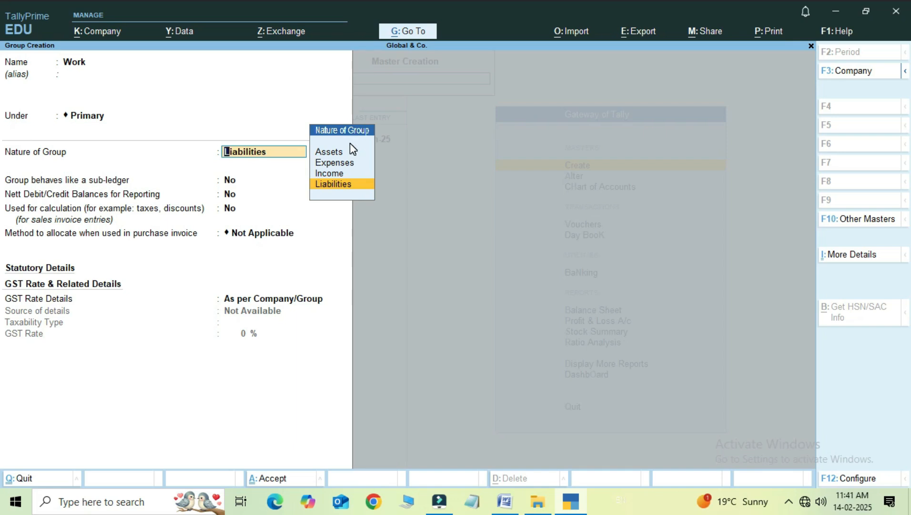
- Set the nature of the Work group to Income and save the group
key("Up")
key("Return")
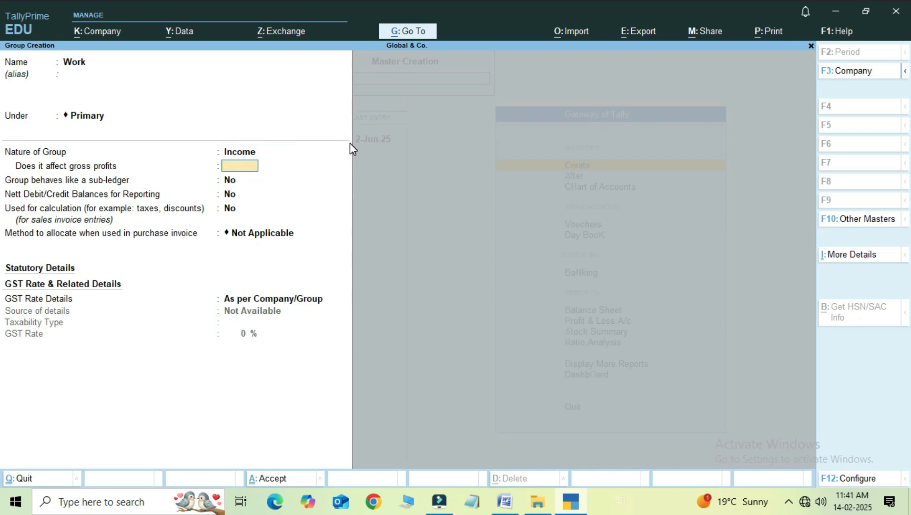
key("ctrl")
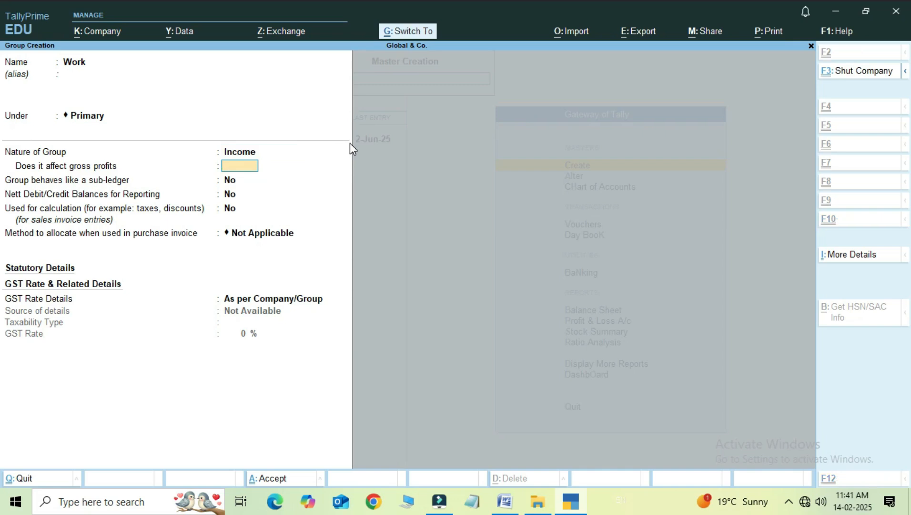
key("ctrl+a")
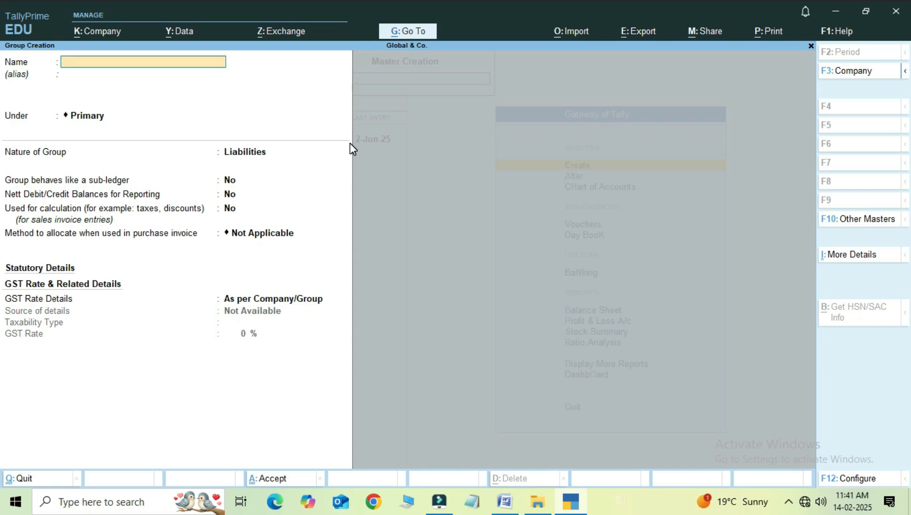
- Quit the blank group creation form without saving and return to the Gateway of Tally
key("Escape")
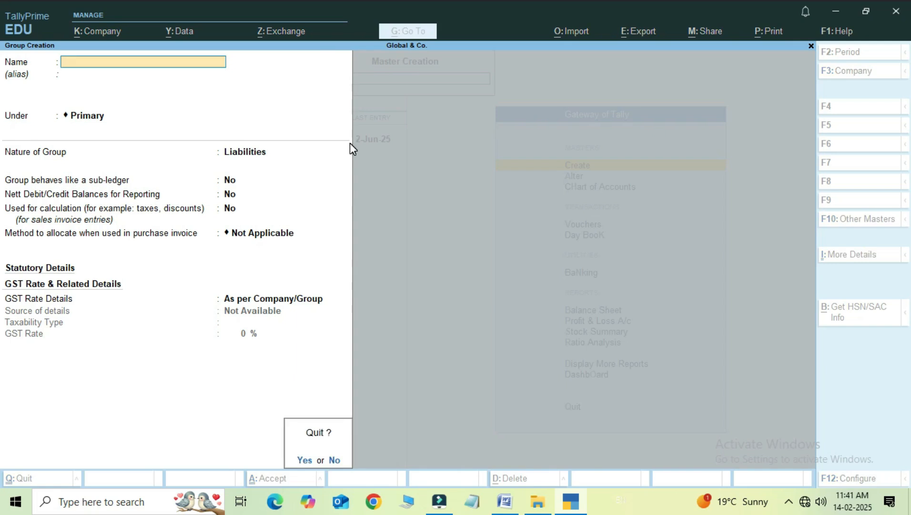
key("y")
key("Escape")
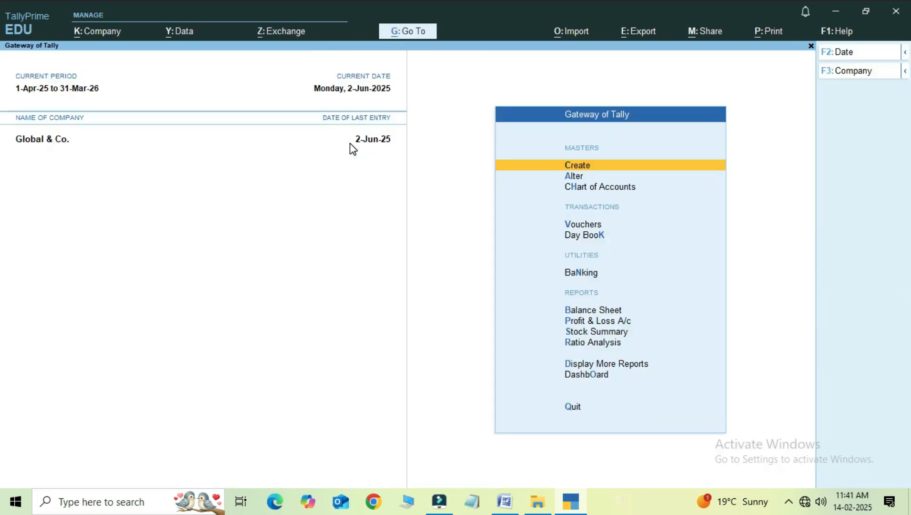
- Open the list of groups in the Chart of Accounts
key("Down")
key("Down")
key("Down")
key("Down")
key("Down")
key("Down")
key("Down")
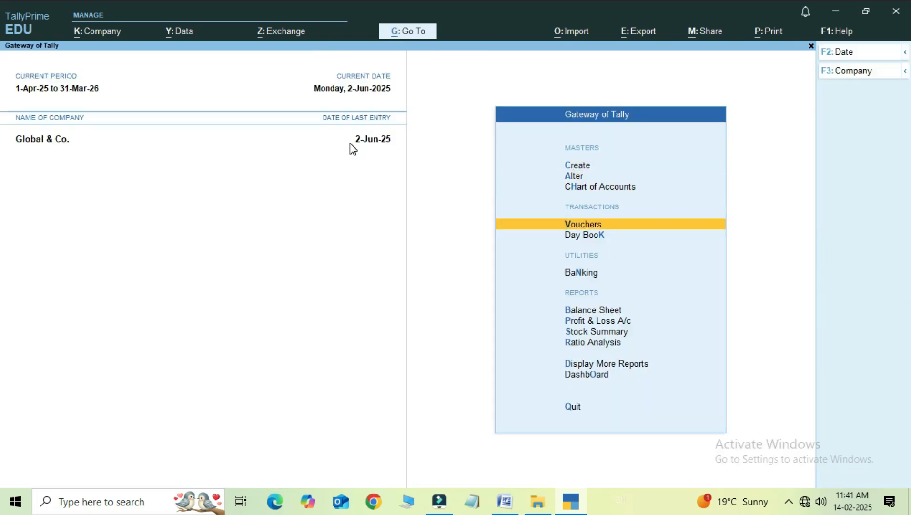
key("Down")
key("Down")
key("Up")
key("Up")
key("Up")
key("Up")
key("Up")
key("Up")
key("Up")
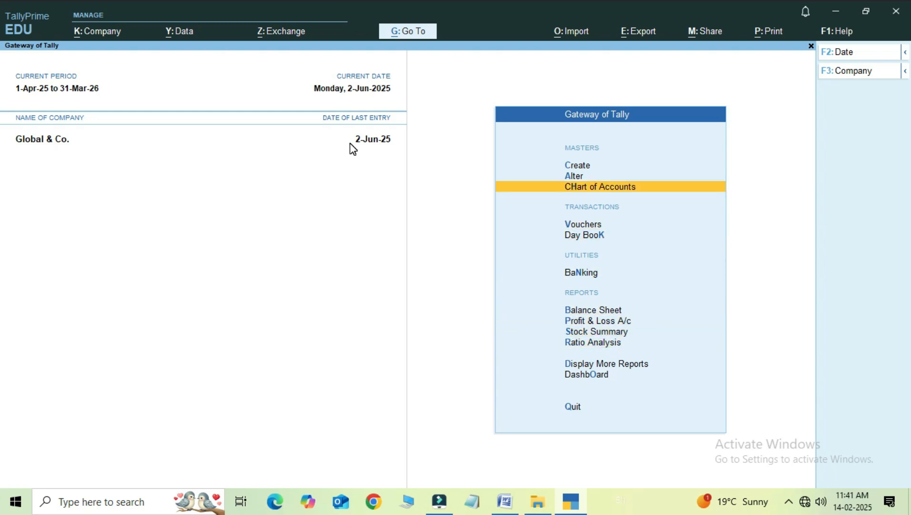
key("Return")
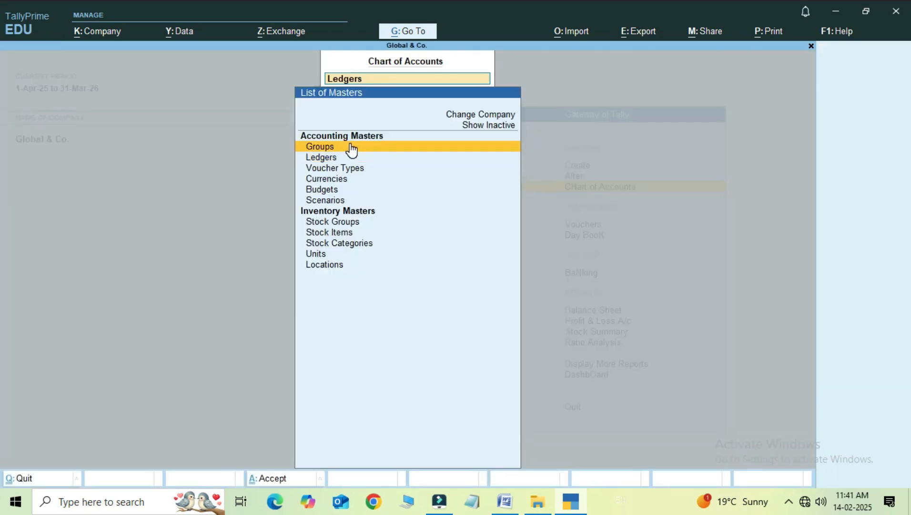
left_click(351, 149)
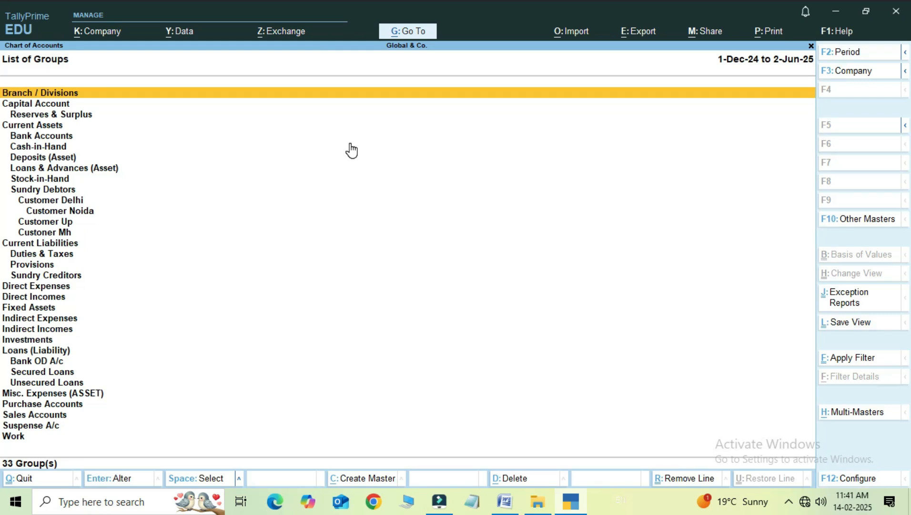
- Go through the list of groups down to the new Work group to check its place in the hierarchy
key("Down")
key("Down")
key("Down")
key("Down")
key("Down")
key("Down")
key("Down")
key("Down")
key("Down")
key("Down")
key("Down")
key("Down")
key("Down")
key("Down")
key("Down")
key("Down")
key("Down")
key("Down")
key("Down")
key("Down")
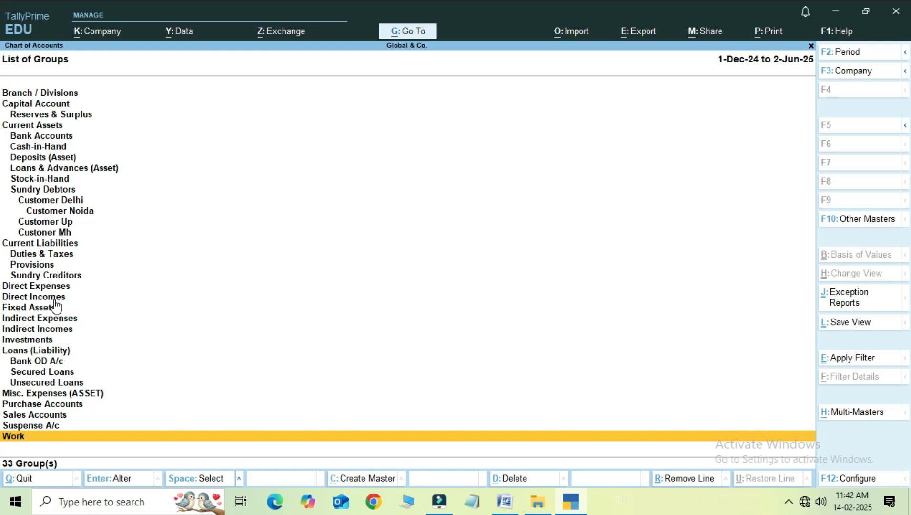
- Switch to the Sundry Debtors document in Word, review the customer group diagram, and return to TallyPrime
left_click(504, 503)
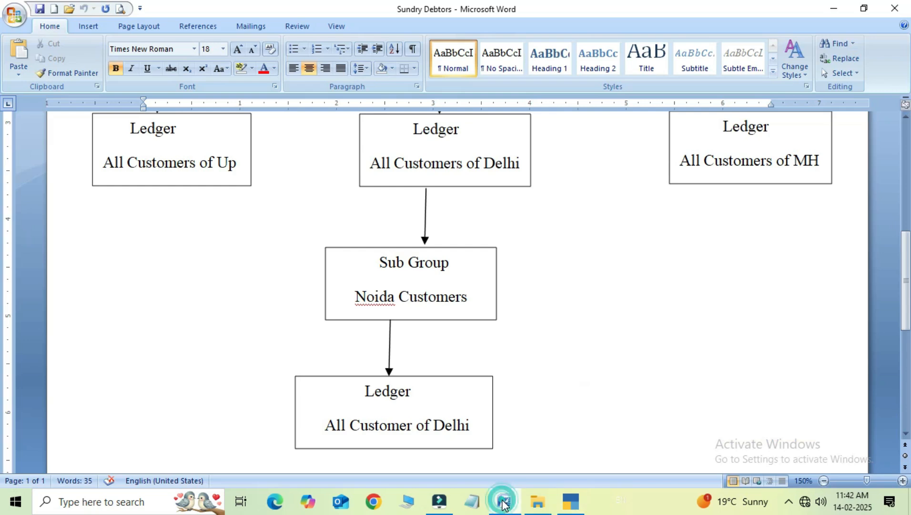
left_click_drag(905, 303, 905, 240)
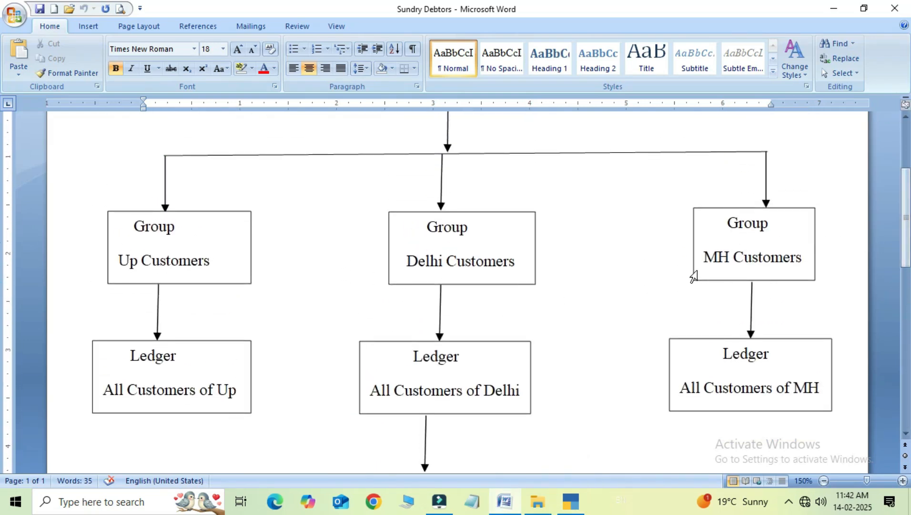
left_click(570, 502)
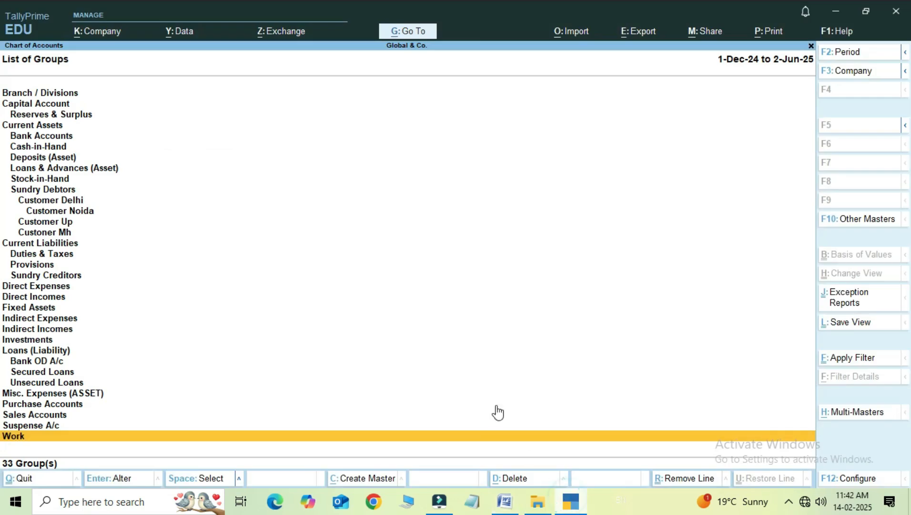